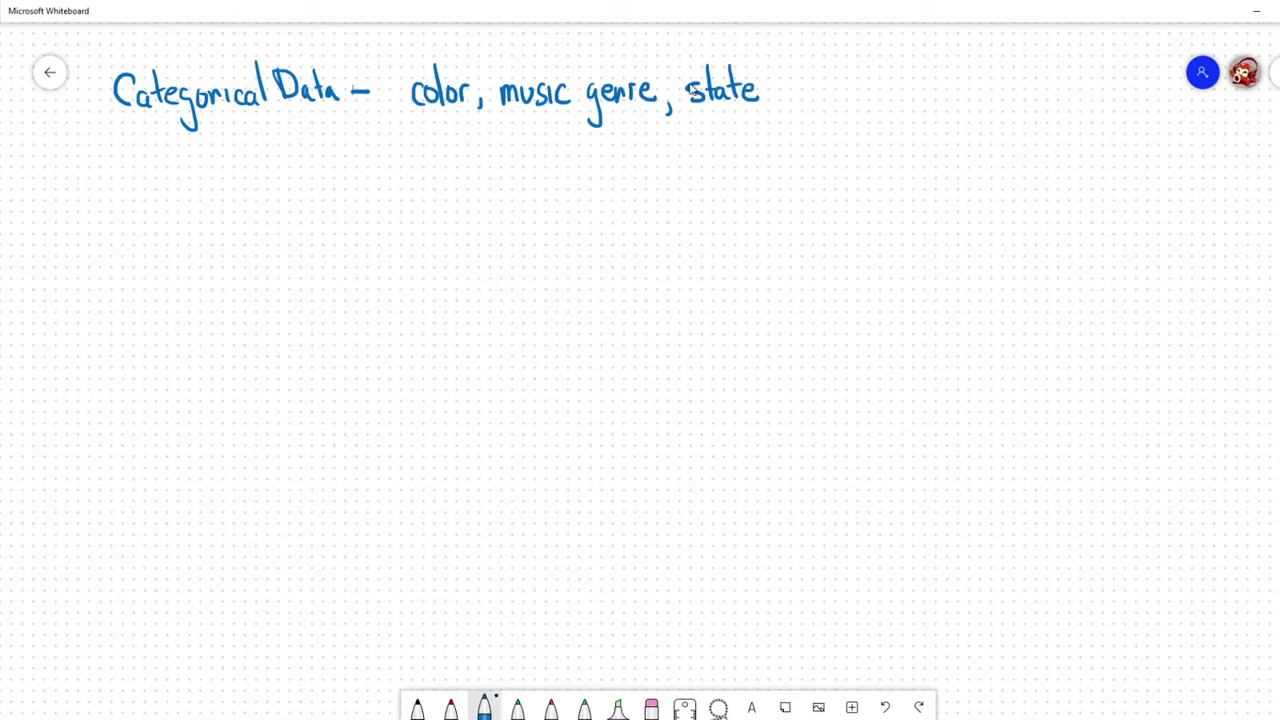
Finish the categorical data examples with ", etc" and write "(non numerical)" beneath them
{"action": "mouse_move", "coordinate": [775, 98]}
{"action": "left_mouse_down"}
{"action": "mouse_move", "coordinate": [771, 110]}
{"action": "mouse_move", "coordinate": [795, 104]}
{"action": "left_mouse_up"}
{"action": "mouse_move", "coordinate": [806, 66]}
{"action": "left_mouse_down"}
{"action": "mouse_move", "coordinate": [808, 104]}
{"action": "mouse_move", "coordinate": [816, 86]}
{"action": "mouse_move", "coordinate": [827, 104]}
{"action": "left_mouse_up"}
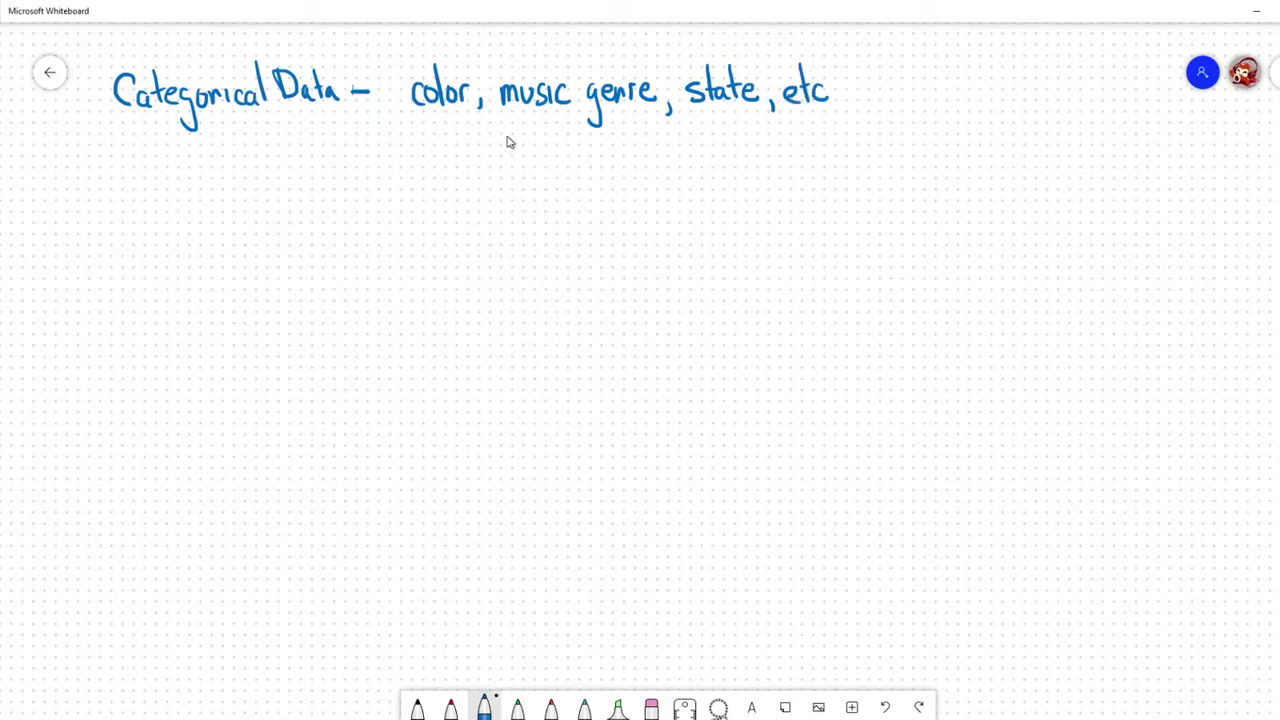
{"action": "left_click_drag", "start_coordinate": [526, 129], "coordinate": [520, 158]}
{"action": "left_click_drag", "start_coordinate": [533, 146], "coordinate": [716, 158]}
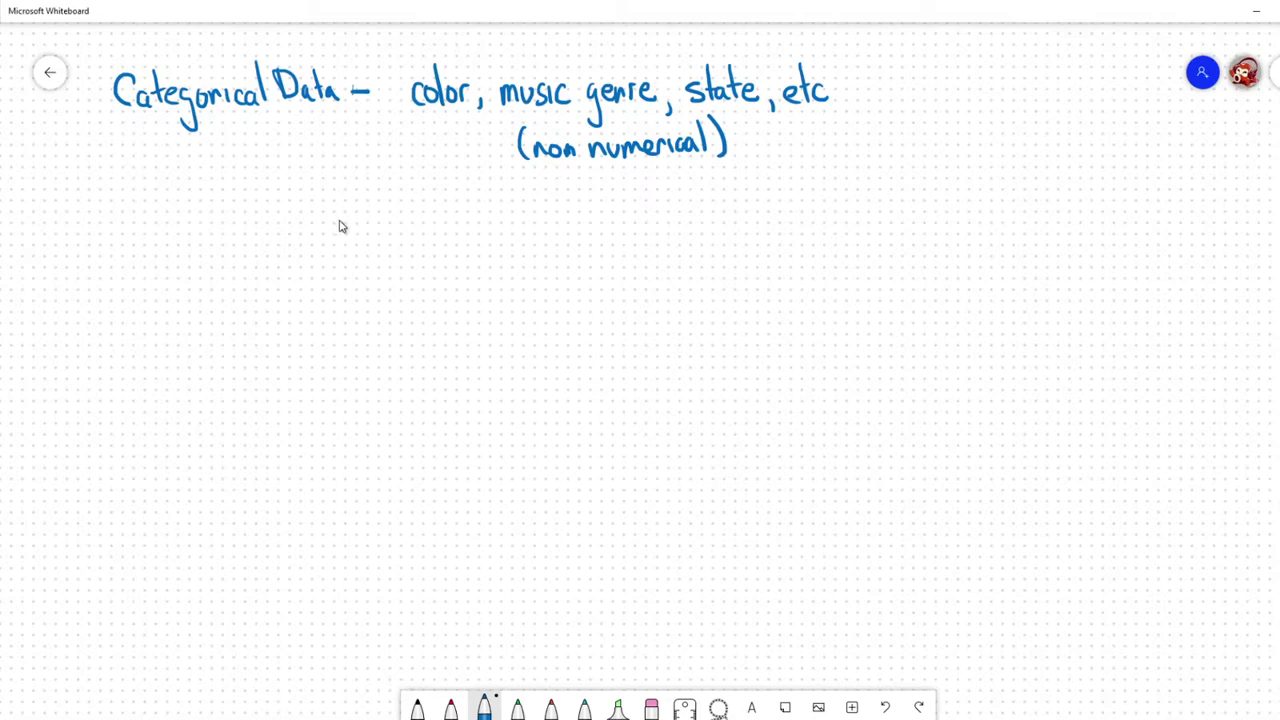
Write the headings "Bar Graphs" and "Pie Charts" side by side below the examples, underlining "Pie Charts"
{"action": "mouse_move", "coordinate": [335, 210]}
{"action": "left_mouse_down"}
{"action": "mouse_move", "coordinate": [335, 252]}
{"action": "mouse_move", "coordinate": [349, 217]}
{"action": "mouse_move", "coordinate": [338, 252]}
{"action": "mouse_move", "coordinate": [372, 252]}
{"action": "mouse_move", "coordinate": [385, 234]}
{"action": "mouse_move", "coordinate": [449, 237]}
{"action": "mouse_move", "coordinate": [460, 251]}
{"action": "mouse_move", "coordinate": [469, 220]}
{"action": "mouse_move", "coordinate": [485, 248]}
{"action": "left_mouse_up"}
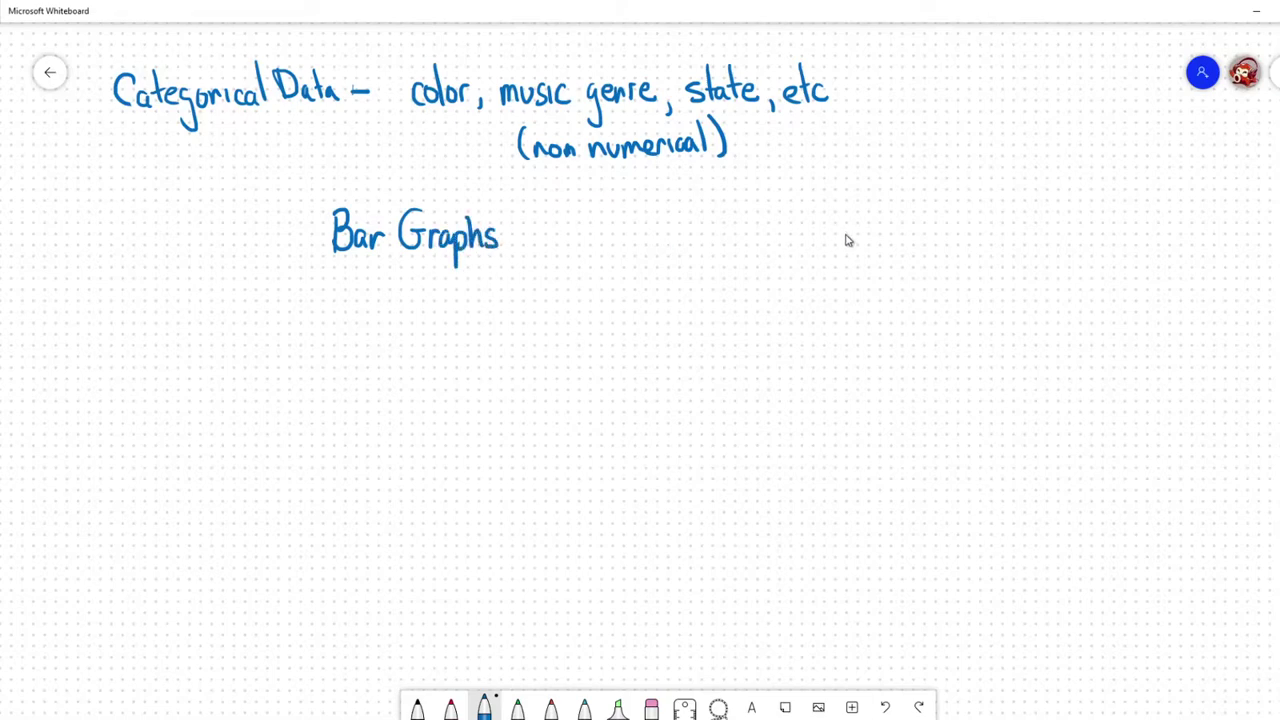
{"action": "mouse_move", "coordinate": [851, 211]}
{"action": "left_mouse_down"}
{"action": "mouse_move", "coordinate": [851, 249]}
{"action": "mouse_move", "coordinate": [853, 230]}
{"action": "left_mouse_up"}
{"action": "mouse_move", "coordinate": [870, 232]}
{"action": "left_mouse_down"}
{"action": "mouse_move", "coordinate": [872, 252]}
{"action": "mouse_move", "coordinate": [936, 250]}
{"action": "left_mouse_up"}
{"action": "mouse_move", "coordinate": [945, 212]}
{"action": "left_mouse_down"}
{"action": "mouse_move", "coordinate": [962, 249]}
{"action": "mouse_move", "coordinate": [990, 232]}
{"action": "left_mouse_up"}
{"action": "mouse_move", "coordinate": [997, 208]}
{"action": "left_mouse_down"}
{"action": "mouse_move", "coordinate": [996, 248]}
{"action": "mouse_move", "coordinate": [1004, 224]}
{"action": "left_mouse_up"}
{"action": "left_click_drag", "start_coordinate": [1020, 230], "coordinate": [1008, 250]}
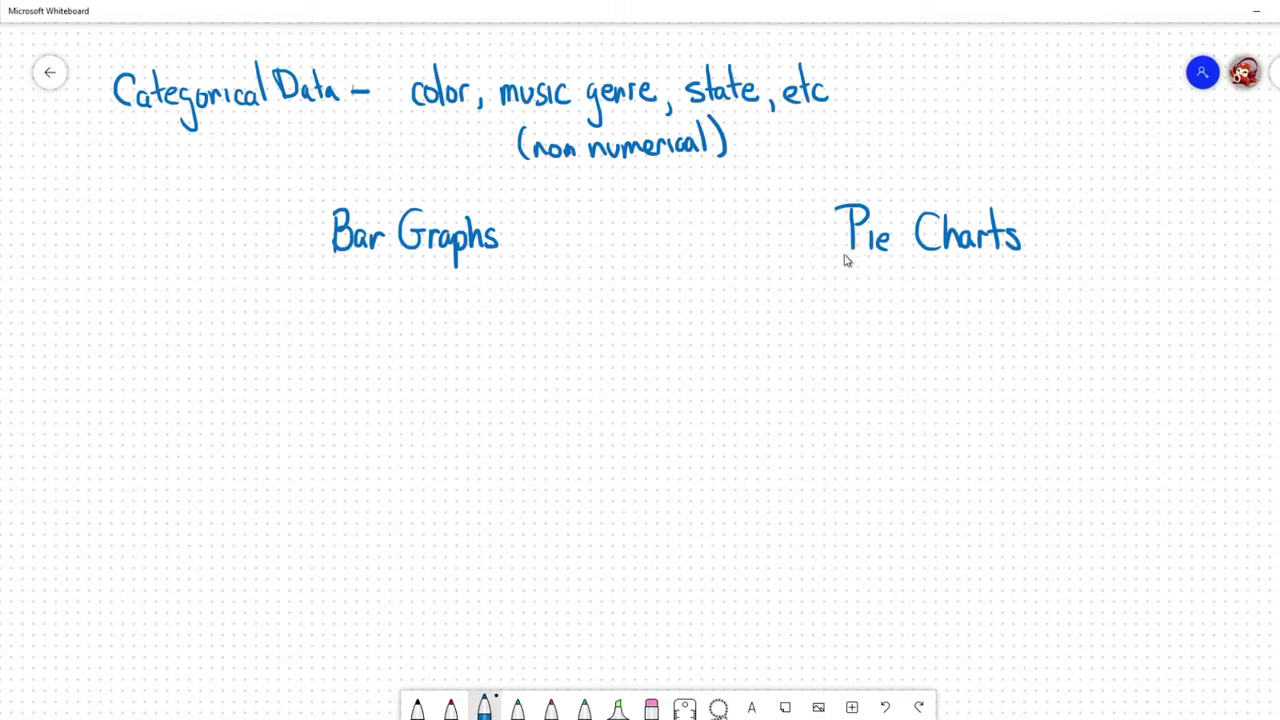
{"action": "left_click_drag", "start_coordinate": [828, 258], "coordinate": [1050, 260]}
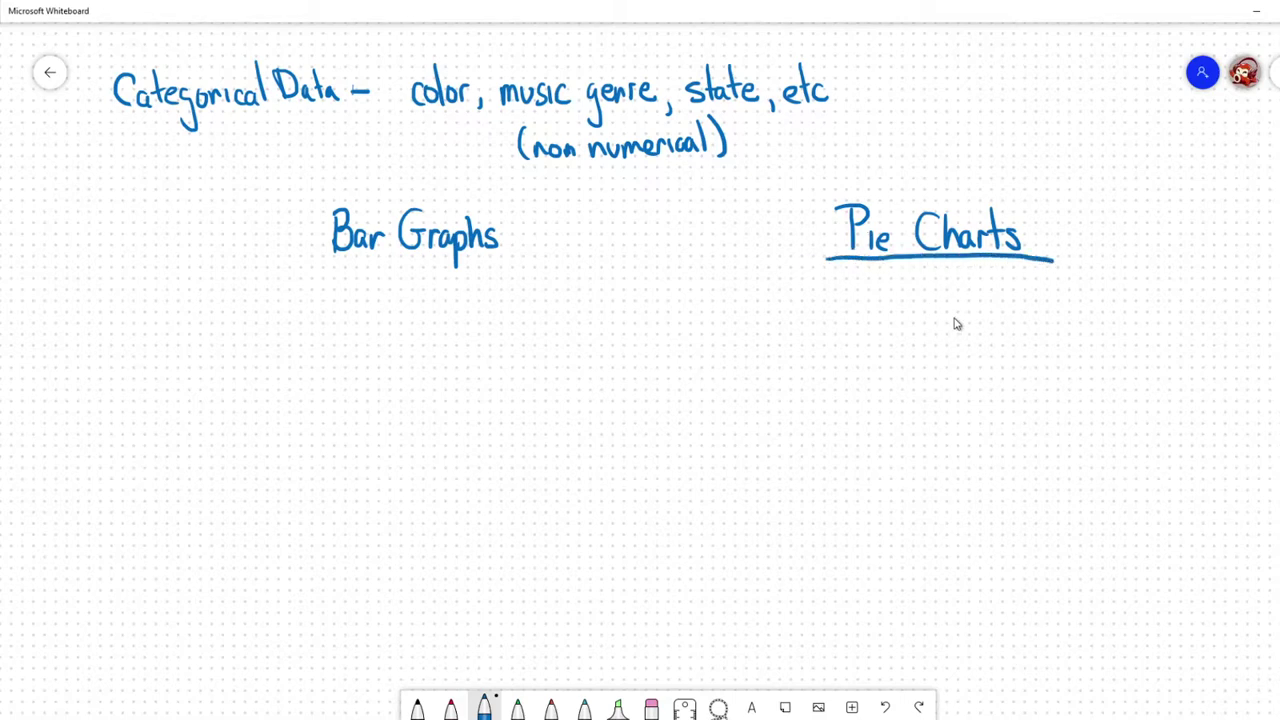
Draw a large circle under the Pie Charts heading and write "Final Grade of Junior" with grades A, B, C, D and F beneath it
{"action": "mouse_move", "coordinate": [957, 309]}
{"action": "left_mouse_down"}
{"action": "mouse_move", "coordinate": [849, 409]}
{"action": "mouse_move", "coordinate": [1035, 430]}
{"action": "mouse_move", "coordinate": [977, 320]}
{"action": "mouse_move", "coordinate": [938, 308]}
{"action": "left_mouse_up"}
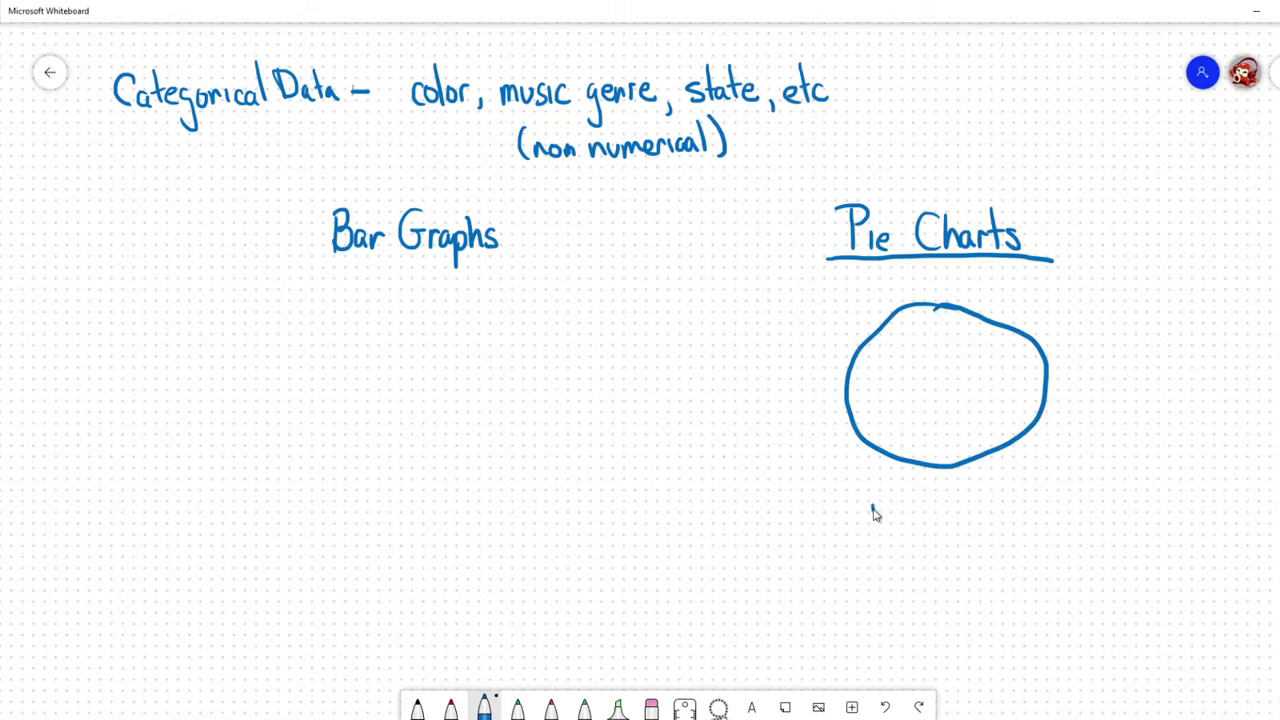
{"action": "mouse_move", "coordinate": [871, 507]}
{"action": "left_mouse_down"}
{"action": "mouse_move", "coordinate": [870, 542]}
{"action": "mouse_move", "coordinate": [891, 549]}
{"action": "mouse_move", "coordinate": [957, 528]}
{"action": "mouse_move", "coordinate": [1200, 536]}
{"action": "mouse_move", "coordinate": [1176, 522]}
{"action": "left_mouse_up"}
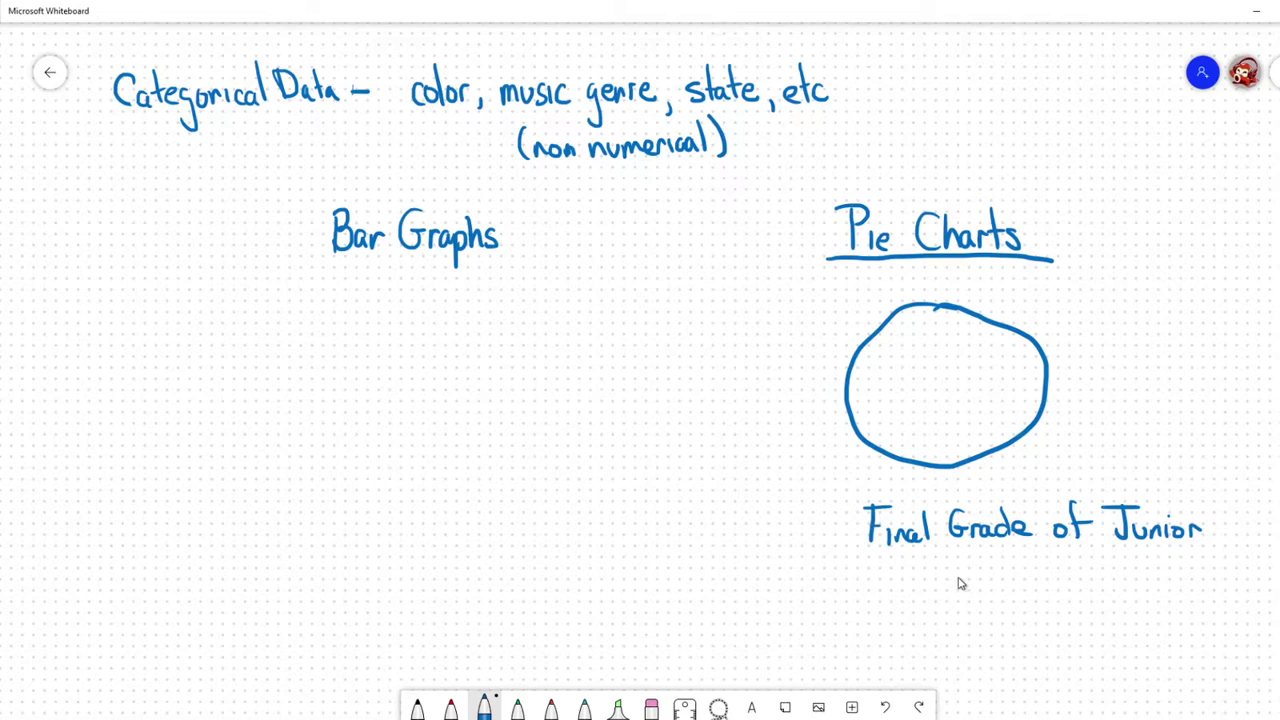
{"action": "mouse_move", "coordinate": [964, 612]}
{"action": "left_mouse_down"}
{"action": "mouse_move", "coordinate": [986, 610]}
{"action": "mouse_move", "coordinate": [982, 600]}
{"action": "mouse_move", "coordinate": [978, 686]}
{"action": "mouse_move", "coordinate": [996, 690]}
{"action": "left_mouse_up"}
{"action": "left_click_drag", "start_coordinate": [1062, 586], "coordinate": [1062, 606]}
{"action": "mouse_move", "coordinate": [1050, 588]}
{"action": "left_mouse_down"}
{"action": "mouse_move", "coordinate": [1070, 648]}
{"action": "mouse_move", "coordinate": [1086, 624]}
{"action": "left_mouse_up"}
{"action": "left_click_drag", "start_coordinate": [1068, 638], "coordinate": [1082, 637]}
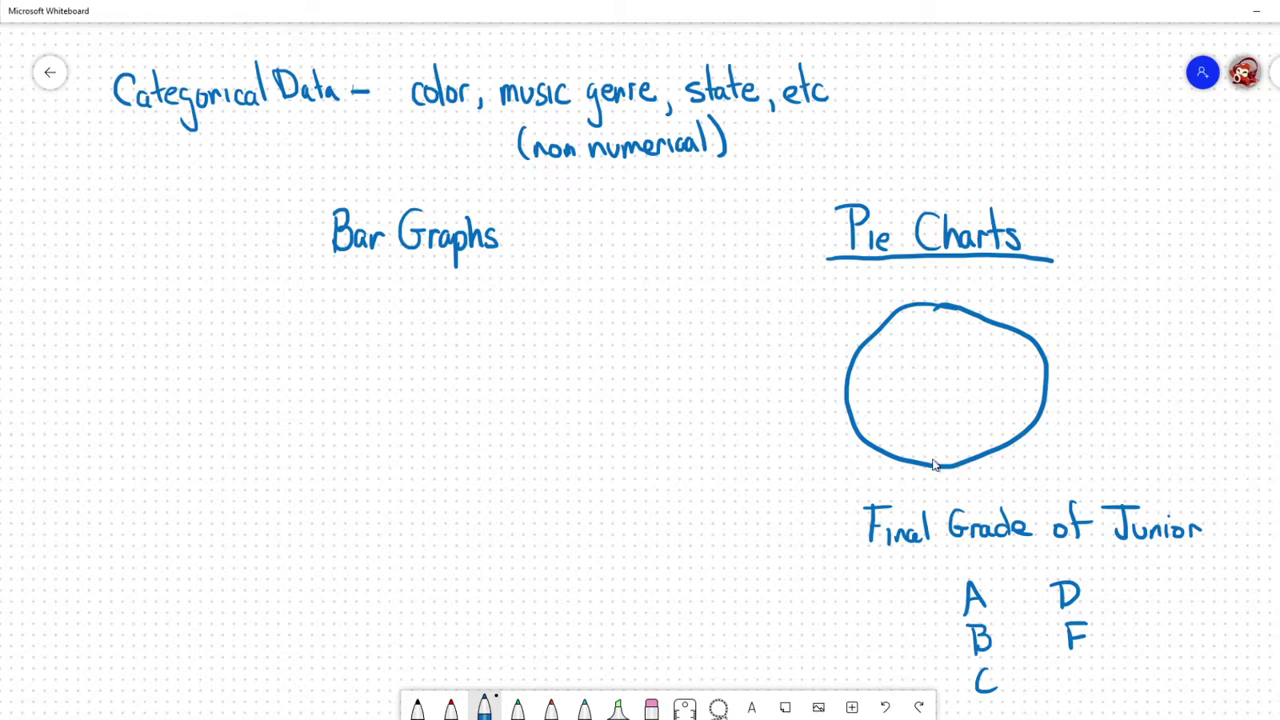
Write "100 seniors" beside the "Final Grade of Junior" text and underline it
{"action": "left_click_drag", "start_coordinate": [666, 507], "coordinate": [665, 538]}
{"action": "mouse_move", "coordinate": [682, 509]}
{"action": "left_mouse_down"}
{"action": "mouse_move", "coordinate": [675, 530]}
{"action": "mouse_move", "coordinate": [683, 510]}
{"action": "mouse_move", "coordinate": [751, 534]}
{"action": "mouse_move", "coordinate": [810, 532]}
{"action": "left_mouse_up"}
{"action": "left_click", "coordinate": [753, 507]}
{"action": "left_click_drag", "start_coordinate": [655, 554], "coordinate": [806, 547]}
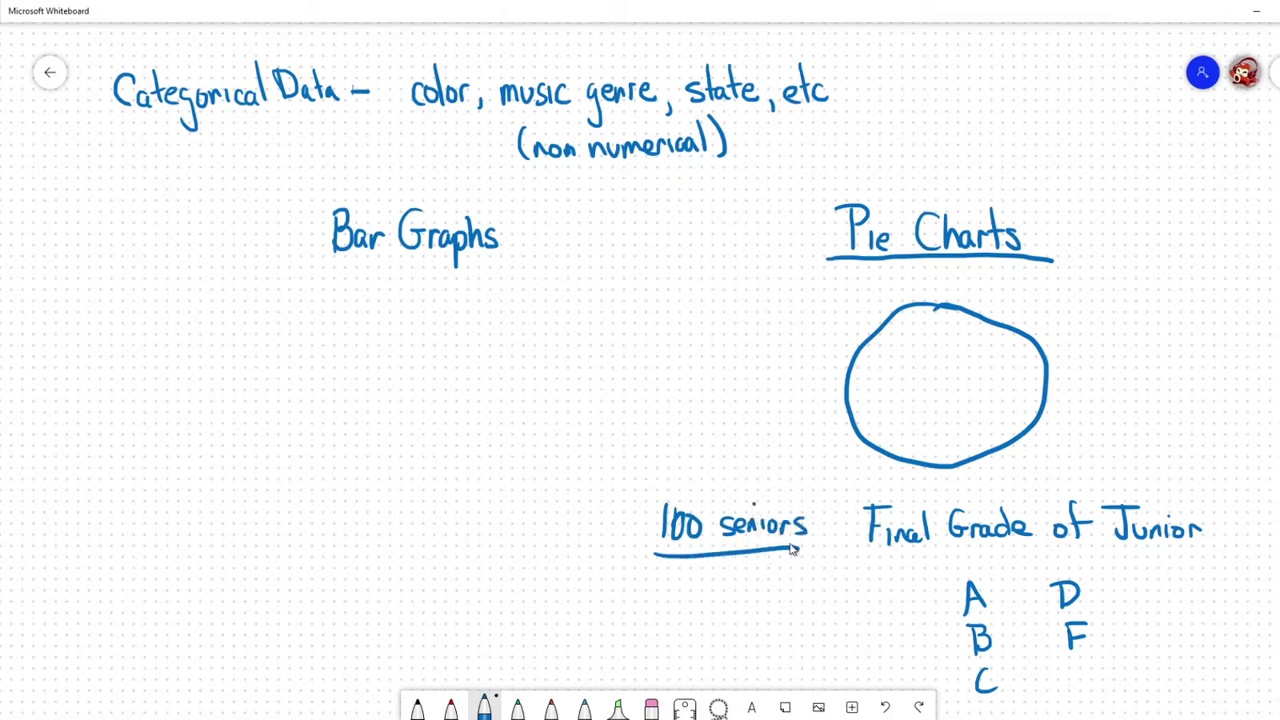
Write green counts beside the grades: 40 for A, 30 for B, 20 for C, 6 for D and 4 for F
{"action": "left_click", "coordinate": [519, 708]}
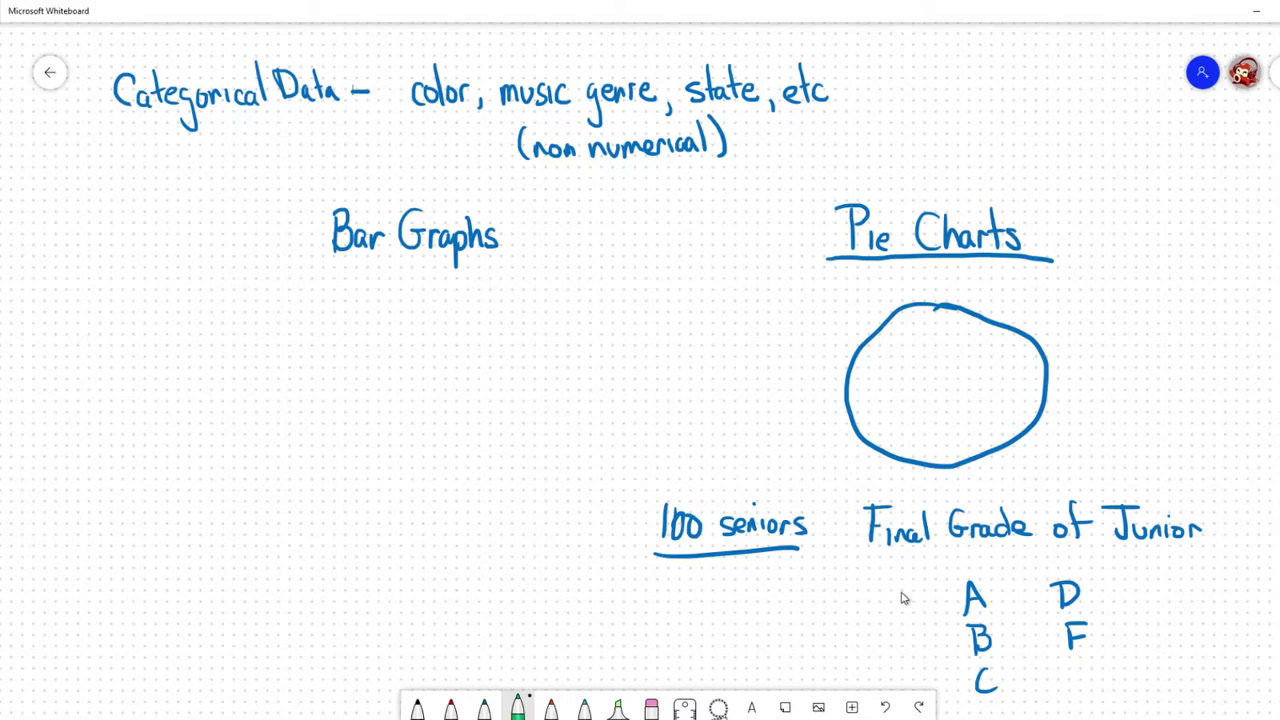
{"action": "mouse_move", "coordinate": [891, 586]}
{"action": "left_mouse_down"}
{"action": "mouse_move", "coordinate": [899, 606]}
{"action": "mouse_move", "coordinate": [910, 597]}
{"action": "left_mouse_up"}
{"action": "mouse_move", "coordinate": [897, 628]}
{"action": "left_mouse_down"}
{"action": "mouse_move", "coordinate": [908, 638]}
{"action": "mouse_move", "coordinate": [897, 652]}
{"action": "left_mouse_up"}
{"action": "mouse_move", "coordinate": [926, 630]}
{"action": "left_mouse_down"}
{"action": "mouse_move", "coordinate": [920, 645]}
{"action": "mouse_move", "coordinate": [936, 640]}
{"action": "mouse_move", "coordinate": [927, 630]}
{"action": "mouse_move", "coordinate": [918, 686]}
{"action": "mouse_move", "coordinate": [930, 688]}
{"action": "left_mouse_up"}
{"action": "mouse_move", "coordinate": [950, 668]}
{"action": "left_mouse_down"}
{"action": "mouse_move", "coordinate": [940, 690]}
{"action": "mouse_move", "coordinate": [951, 669]}
{"action": "left_mouse_up"}
{"action": "left_click_drag", "start_coordinate": [1042, 585], "coordinate": [1034, 602]}
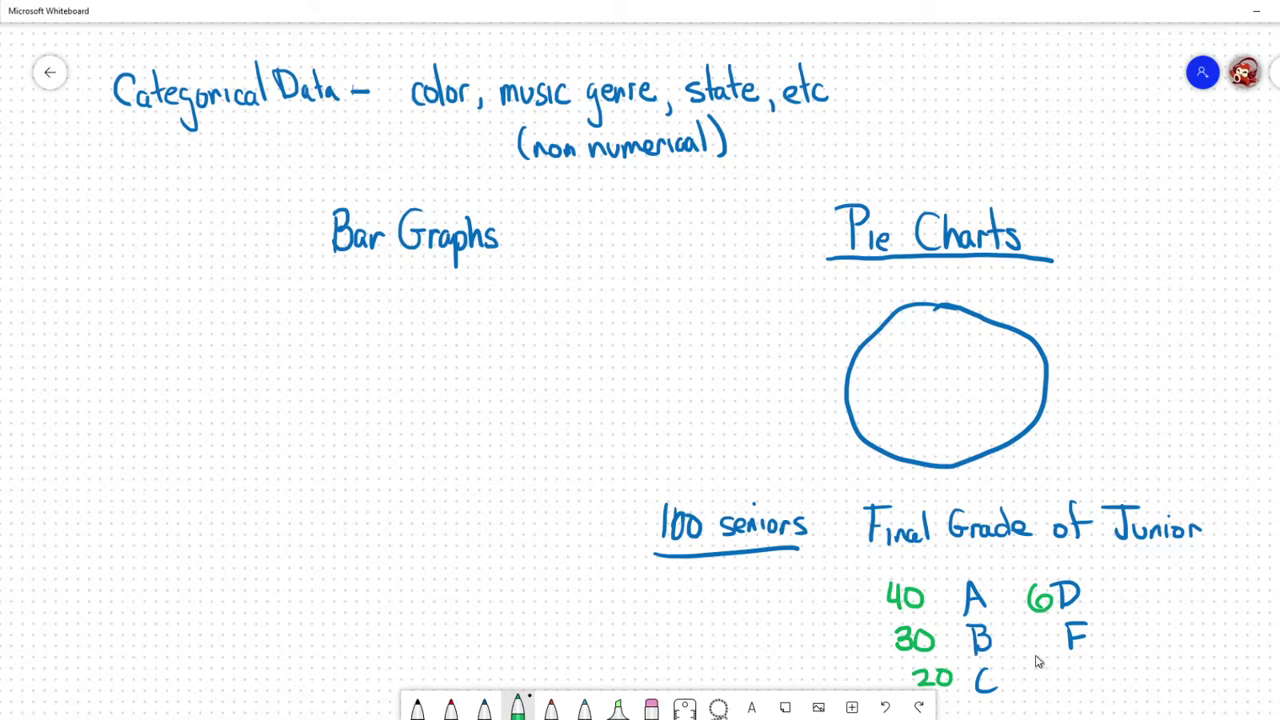
{"action": "left_click_drag", "start_coordinate": [1042, 645], "coordinate": [1056, 645]}
{"action": "left_click_drag", "start_coordinate": [1050, 628], "coordinate": [1050, 656]}
Divide the circle into five slices with green lines from its center and label the two largest slices A and B
{"action": "left_click_drag", "start_coordinate": [937, 382], "coordinate": [913, 463]}
{"action": "mouse_move", "coordinate": [937, 378]}
{"action": "left_mouse_down"}
{"action": "mouse_move", "coordinate": [930, 345]}
{"action": "mouse_move", "coordinate": [940, 400]}
{"action": "mouse_move", "coordinate": [913, 460]}
{"action": "left_mouse_up"}
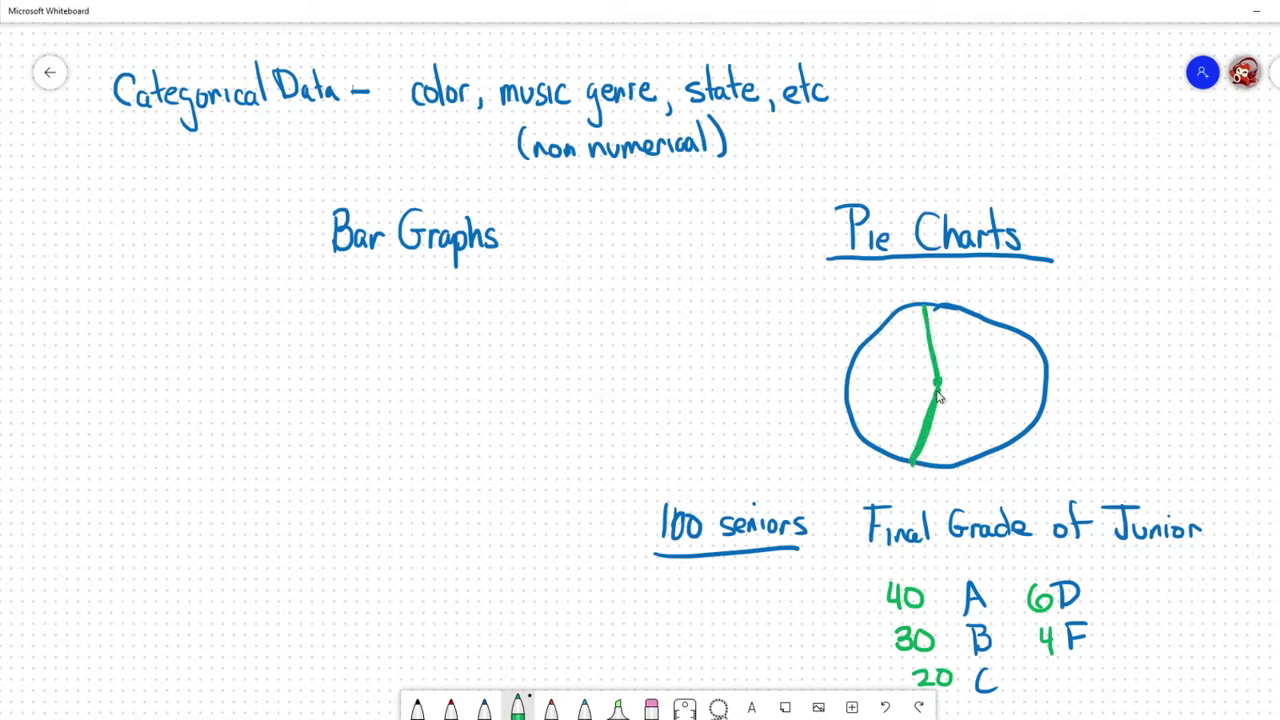
{"action": "left_click_drag", "start_coordinate": [884, 399], "coordinate": [898, 398]}
{"action": "left_click_drag", "start_coordinate": [943, 386], "coordinate": [1047, 358]}
{"action": "left_click_drag", "start_coordinate": [970, 414], "coordinate": [970, 438]}
{"action": "mouse_move", "coordinate": [970, 414]}
{"action": "left_mouse_down"}
{"action": "mouse_move", "coordinate": [984, 426]}
{"action": "mouse_move", "coordinate": [972, 440]}
{"action": "left_mouse_up"}
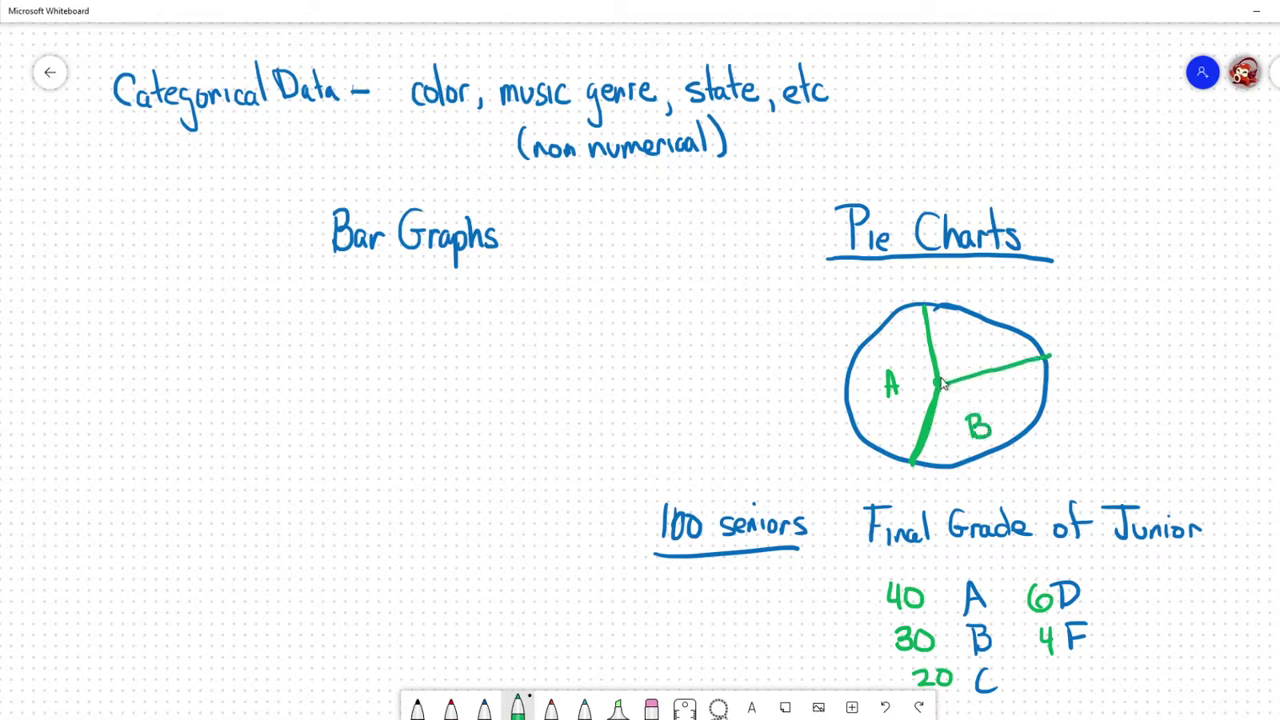
{"action": "left_click_drag", "start_coordinate": [943, 386], "coordinate": [988, 316]}
{"action": "left_click_drag", "start_coordinate": [940, 384], "coordinate": [956, 306]}
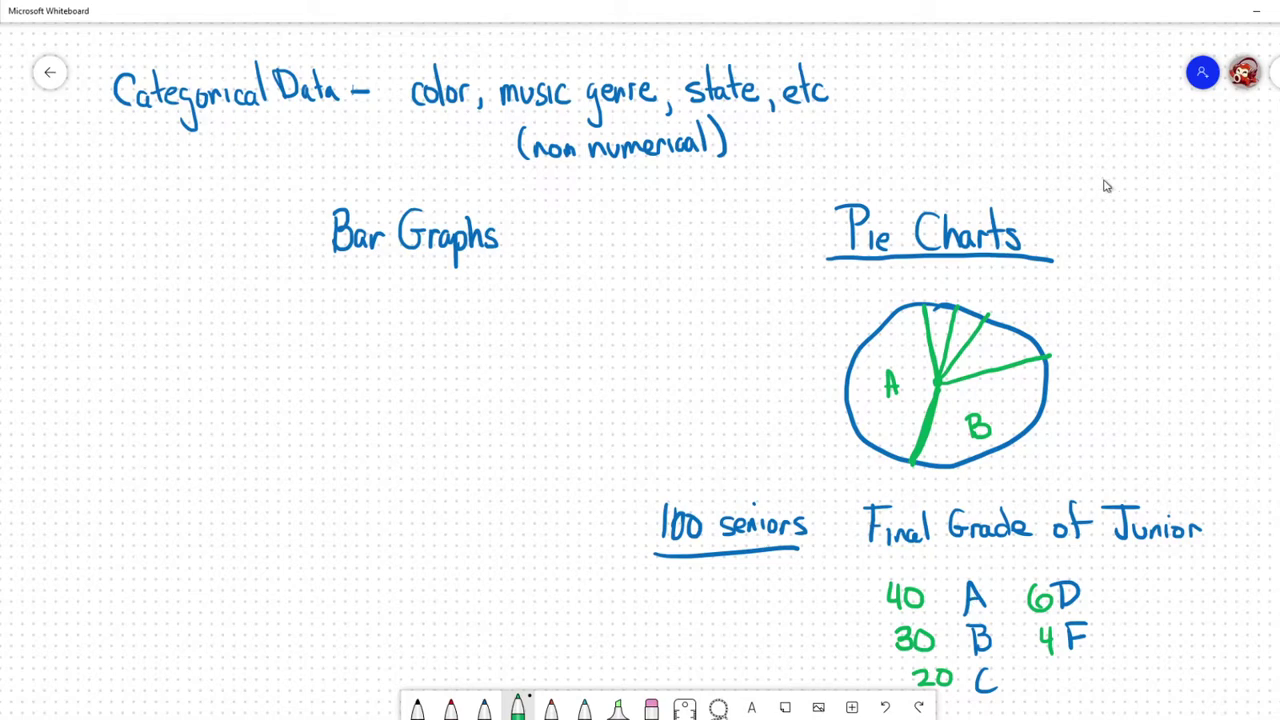
Write the notes "- diff to make accurate" and "- whole data" beside the Pie Charts heading
{"action": "mouse_move", "coordinate": [1081, 183]}
{"action": "left_mouse_down"}
{"action": "mouse_move", "coordinate": [1144, 204]}
{"action": "mouse_move", "coordinate": [1198, 188]}
{"action": "mouse_move", "coordinate": [1263, 200]}
{"action": "left_mouse_up"}
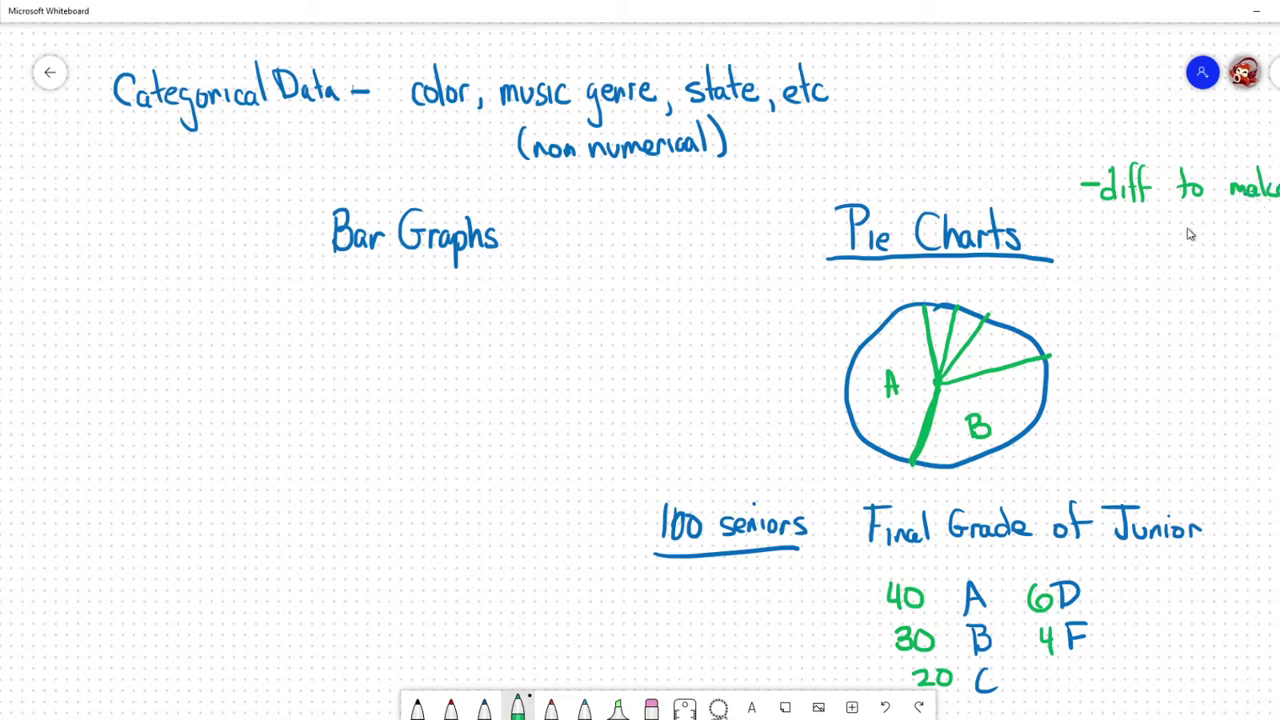
{"action": "mouse_move", "coordinate": [1140, 222]}
{"action": "left_mouse_down"}
{"action": "mouse_move", "coordinate": [1131, 238]}
{"action": "mouse_move", "coordinate": [1210, 224]}
{"action": "mouse_move", "coordinate": [1222, 240]}
{"action": "left_mouse_up"}
{"action": "mouse_move", "coordinate": [1226, 200]}
{"action": "left_mouse_down"}
{"action": "mouse_move", "coordinate": [1228, 240]}
{"action": "mouse_move", "coordinate": [1236, 212]}
{"action": "left_mouse_up"}
{"action": "left_click_drag", "start_coordinate": [1238, 232], "coordinate": [1250, 234]}
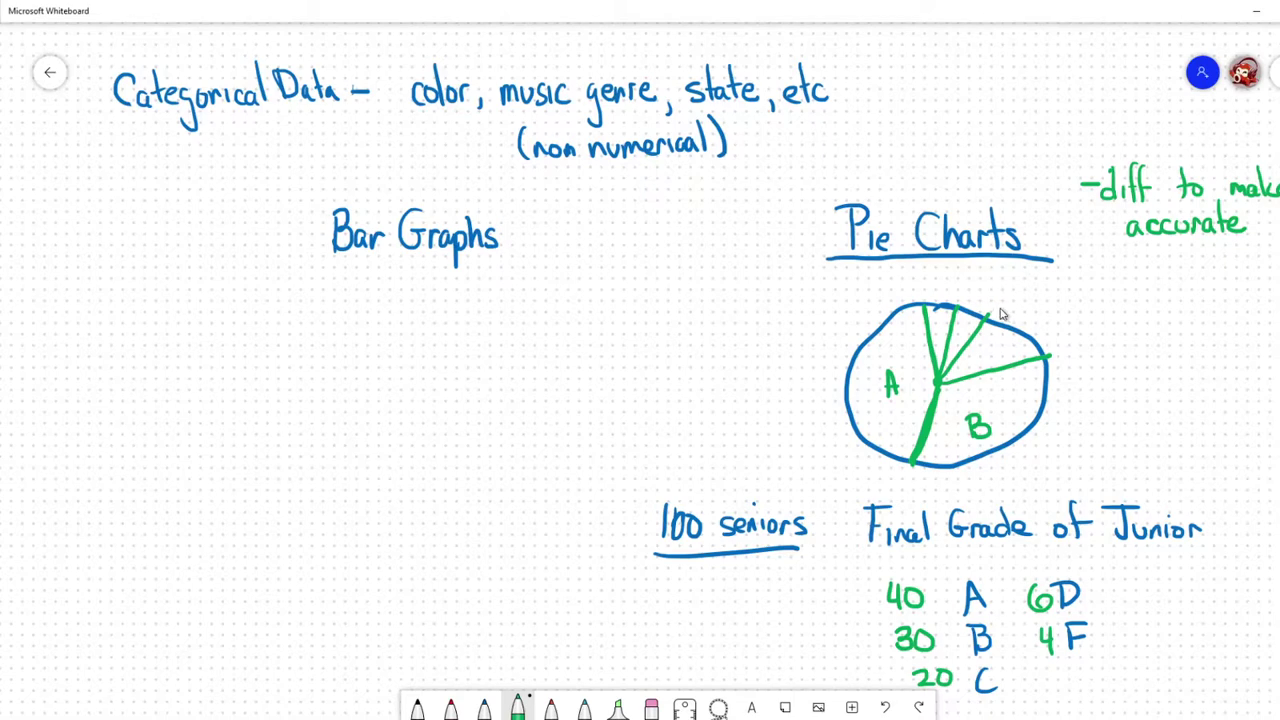
{"action": "left_click_drag", "start_coordinate": [1080, 287], "coordinate": [1097, 285]}
{"action": "mouse_move", "coordinate": [1112, 292]}
{"action": "left_mouse_down"}
{"action": "mouse_move", "coordinate": [1142, 282]}
{"action": "mouse_move", "coordinate": [1248, 296]}
{"action": "left_mouse_up"}
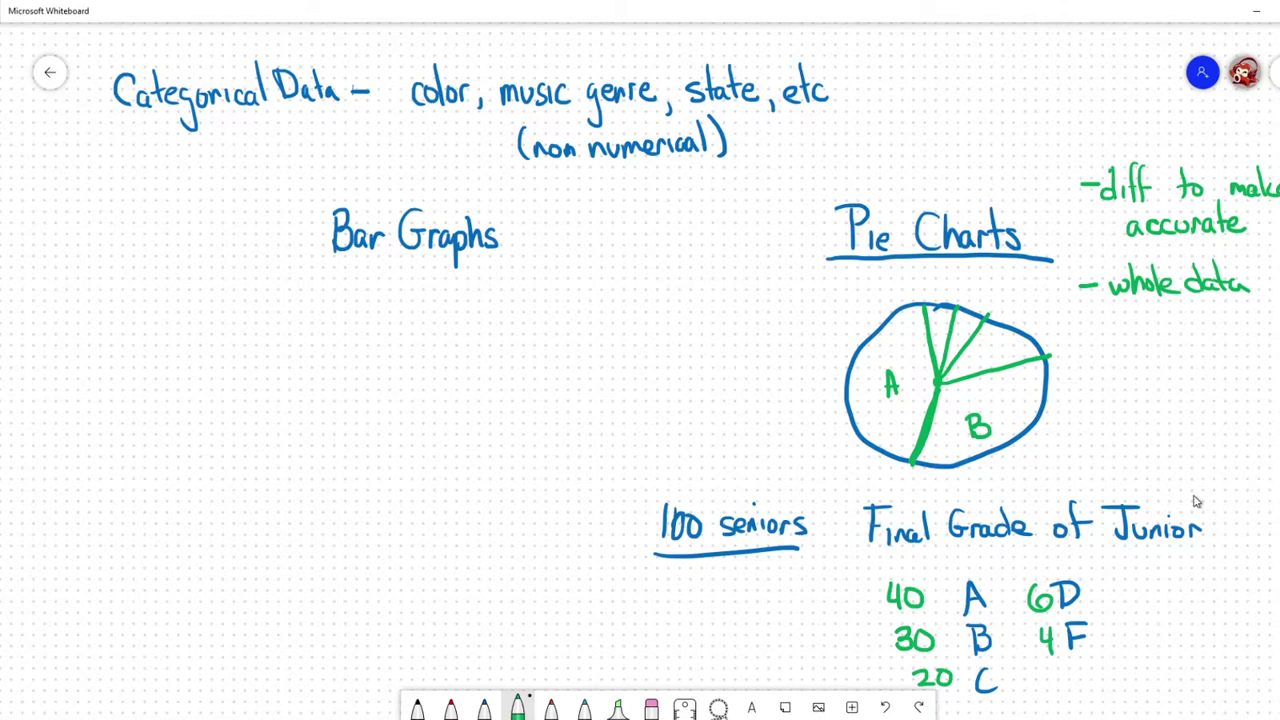
Erase the final grade text and its counts, and write an underlined "Favorite Color" in their place
{"action": "mouse_move", "coordinate": [918, 540]}
{"action": "left_mouse_down"}
{"action": "mouse_move", "coordinate": [876, 532]}
{"action": "mouse_move", "coordinate": [1120, 560]}
{"action": "mouse_move", "coordinate": [986, 651]}
{"action": "mouse_move", "coordinate": [922, 574]}
{"action": "left_mouse_up"}
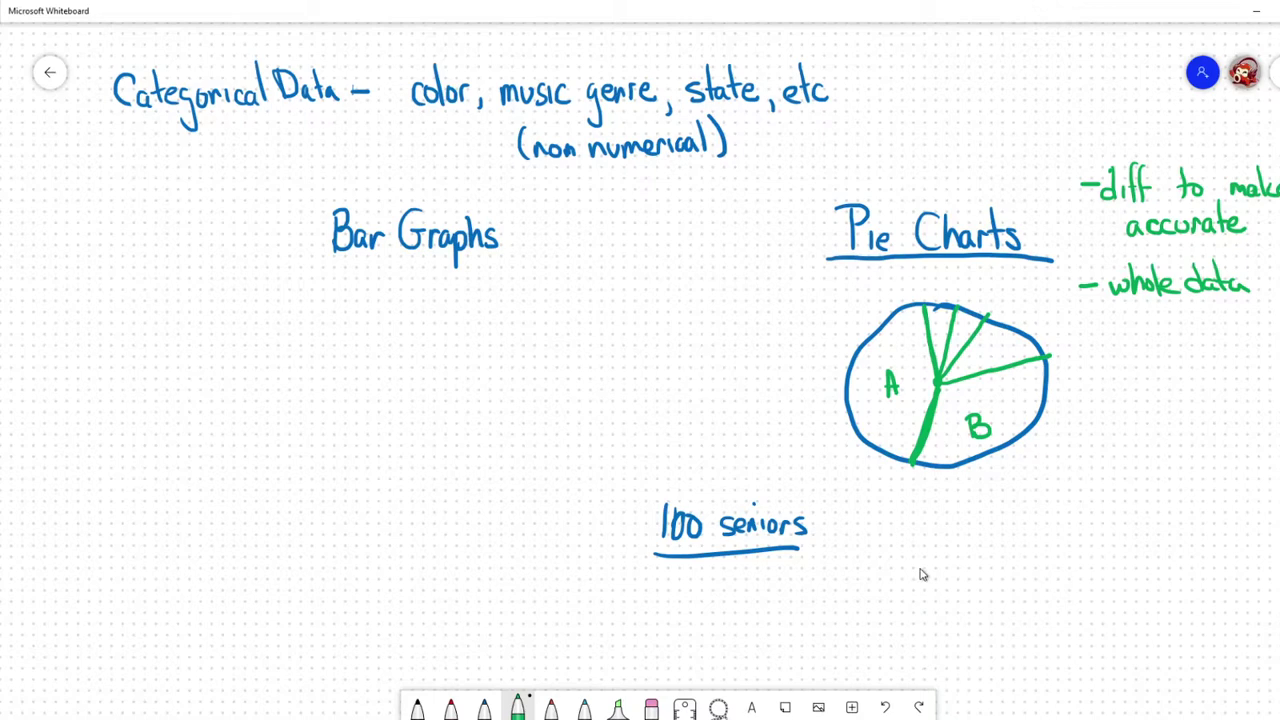
{"action": "mouse_move", "coordinate": [870, 506]}
{"action": "left_mouse_down"}
{"action": "mouse_move", "coordinate": [876, 524]}
{"action": "mouse_move", "coordinate": [991, 560]}
{"action": "mouse_move", "coordinate": [963, 543]}
{"action": "mouse_move", "coordinate": [1050, 535]}
{"action": "mouse_move", "coordinate": [1062, 546]}
{"action": "mouse_move", "coordinate": [1090, 528]}
{"action": "left_mouse_up"}
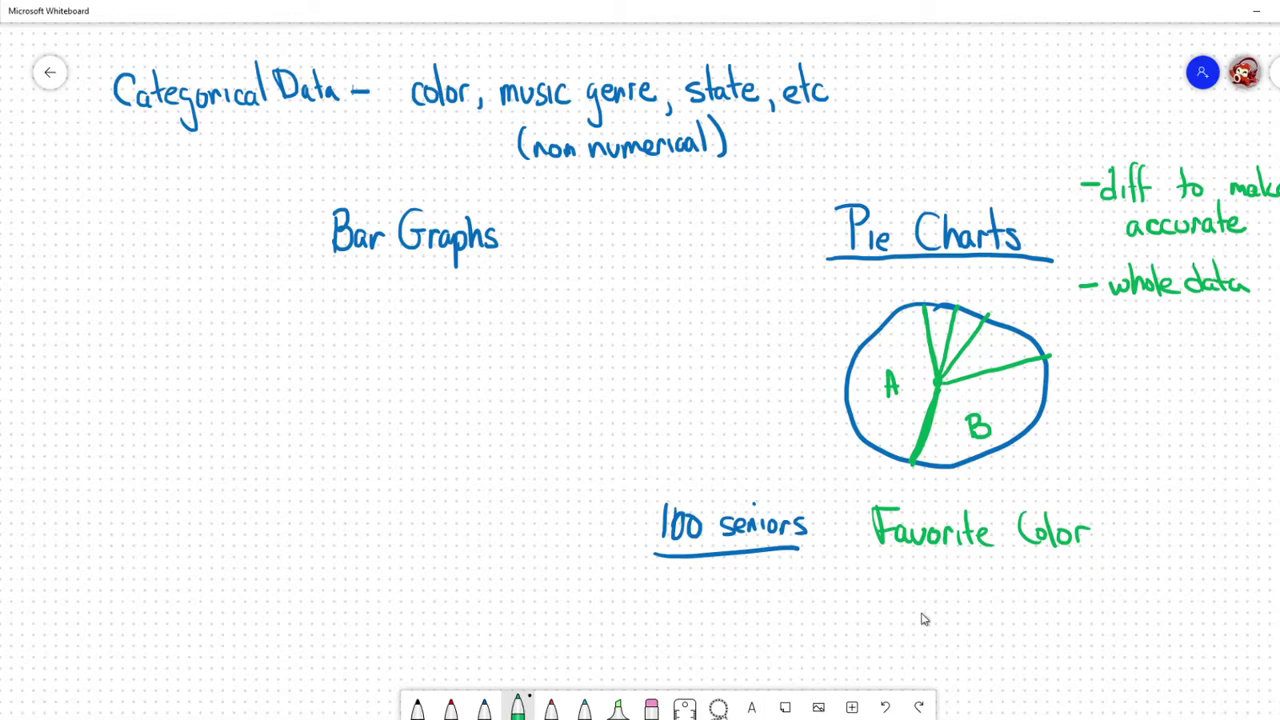
{"action": "left_click_drag", "start_coordinate": [866, 548], "coordinate": [1104, 546]}
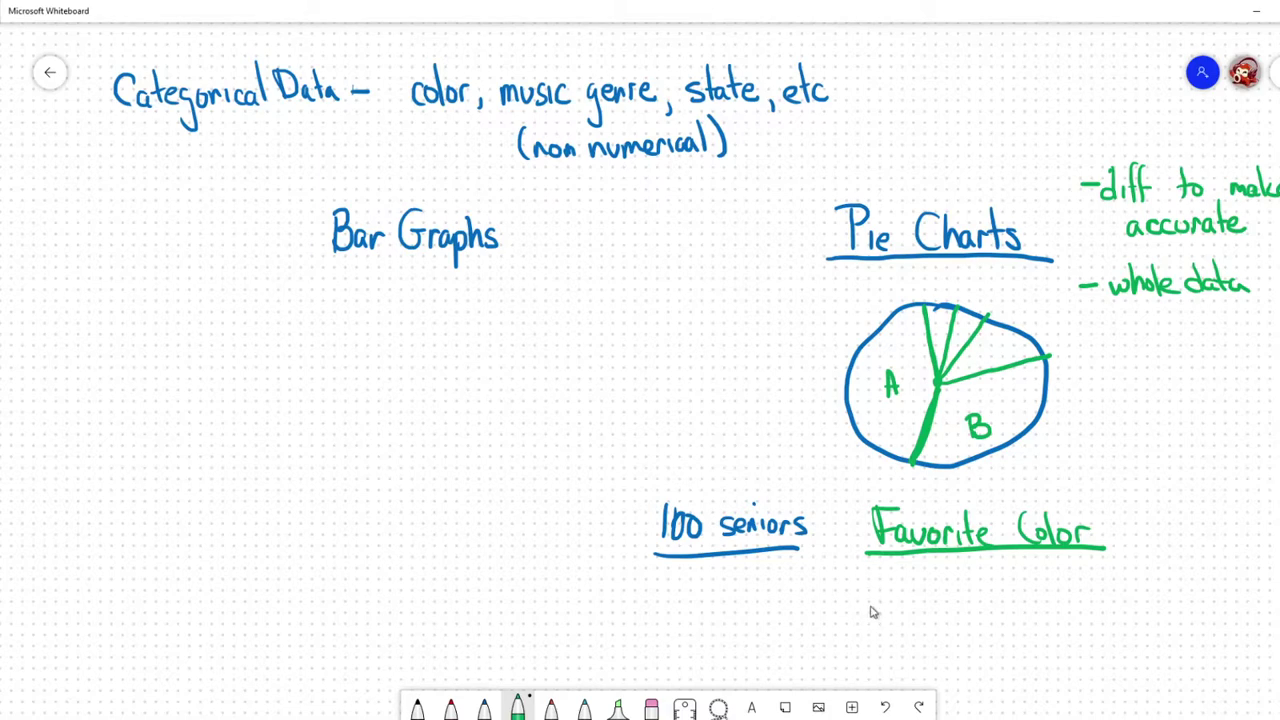
List the colors Red, Blue, Green and Yellow in two columns under the "Favorite Color" heading beside "100 seniors"
{"action": "mouse_move", "coordinate": [887, 580]}
{"action": "left_mouse_down"}
{"action": "mouse_move", "coordinate": [908, 613]}
{"action": "mouse_move", "coordinate": [938, 607]}
{"action": "left_mouse_up"}
{"action": "left_click_drag", "start_coordinate": [896, 632], "coordinate": [898, 668]}
{"action": "mouse_move", "coordinate": [898, 632]}
{"action": "left_mouse_down"}
{"action": "mouse_move", "coordinate": [910, 648]}
{"action": "mouse_move", "coordinate": [900, 668]}
{"action": "left_mouse_up"}
{"action": "mouse_move", "coordinate": [916, 630]}
{"action": "left_mouse_down"}
{"action": "mouse_move", "coordinate": [920, 652]}
{"action": "mouse_move", "coordinate": [956, 660]}
{"action": "left_mouse_up"}
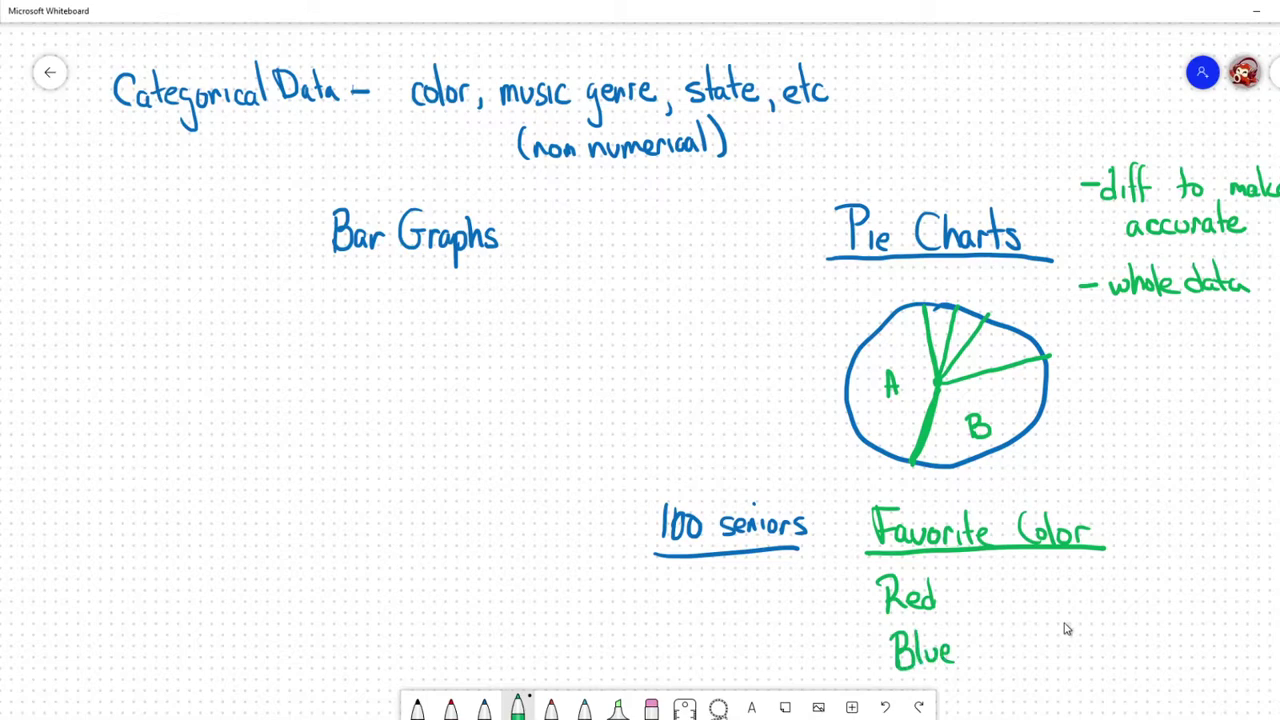
{"action": "mouse_move", "coordinate": [1046, 586]}
{"action": "left_mouse_down"}
{"action": "mouse_move", "coordinate": [1032, 608]}
{"action": "mouse_move", "coordinate": [1106, 604]}
{"action": "left_mouse_up"}
{"action": "left_click_drag", "start_coordinate": [1044, 644], "coordinate": [1056, 662]}
{"action": "mouse_move", "coordinate": [1066, 638]}
{"action": "left_mouse_down"}
{"action": "mouse_move", "coordinate": [1062, 690]}
{"action": "mouse_move", "coordinate": [1084, 670]}
{"action": "left_mouse_up"}
{"action": "mouse_move", "coordinate": [1098, 630]}
{"action": "left_mouse_down"}
{"action": "mouse_move", "coordinate": [1096, 670]}
{"action": "mouse_move", "coordinate": [1134, 648]}
{"action": "left_mouse_up"}
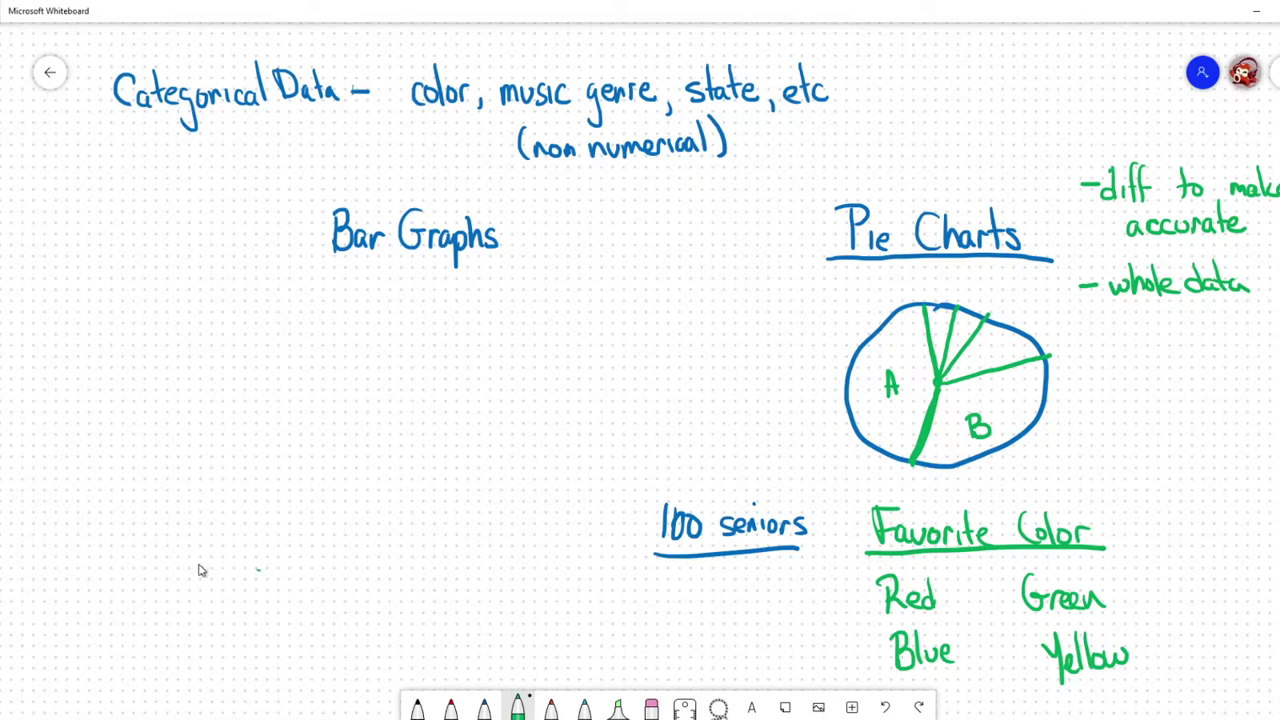
Draw a horizontal line with "Favorite Color" beneath it, and sketch L-shaped graph axes between it and the Bar Graphs heading
{"action": "left_click_drag", "start_coordinate": [160, 574], "coordinate": [462, 552]}
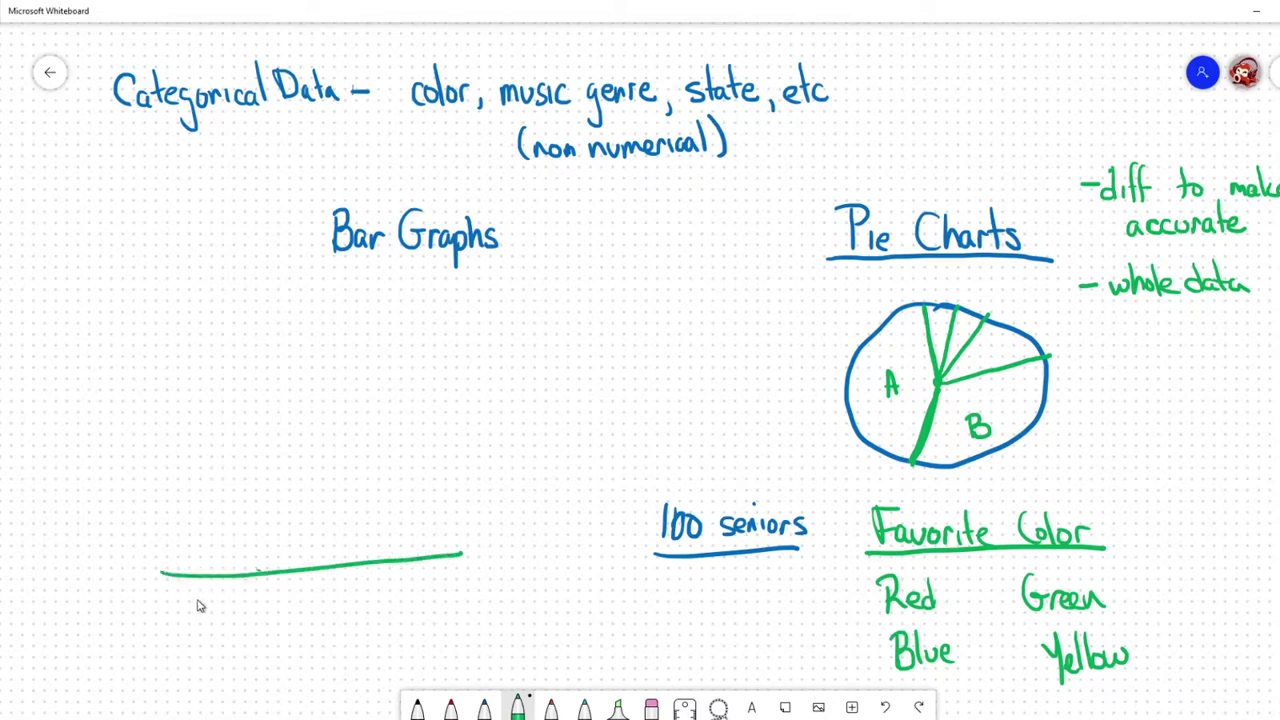
{"action": "mouse_move", "coordinate": [191, 607]}
{"action": "left_mouse_down"}
{"action": "mouse_move", "coordinate": [194, 597]}
{"action": "mouse_move", "coordinate": [243, 612]}
{"action": "mouse_move", "coordinate": [271, 594]}
{"action": "mouse_move", "coordinate": [296, 616]}
{"action": "mouse_move", "coordinate": [336, 620]}
{"action": "mouse_move", "coordinate": [357, 600]}
{"action": "mouse_move", "coordinate": [393, 613]}
{"action": "left_mouse_up"}
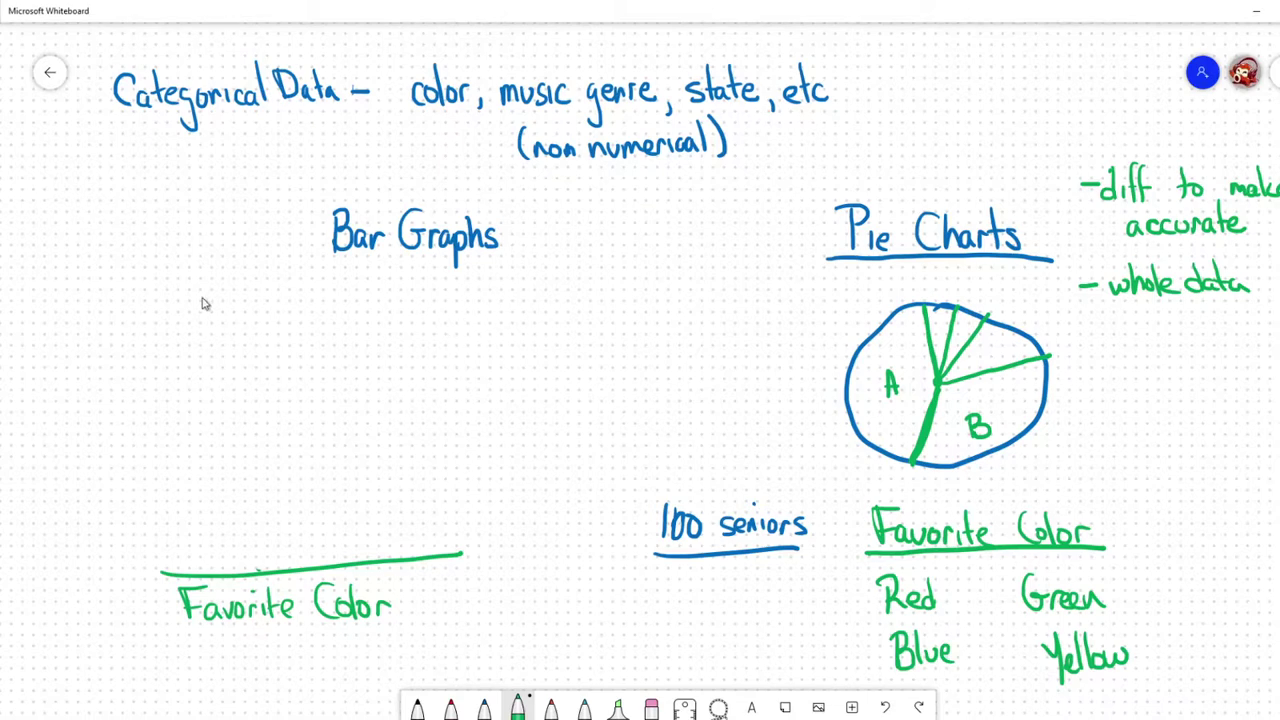
{"action": "mouse_move", "coordinate": [186, 286]}
{"action": "left_mouse_down"}
{"action": "mouse_move", "coordinate": [182, 468]}
{"action": "mouse_move", "coordinate": [518, 458]}
{"action": "left_mouse_up"}
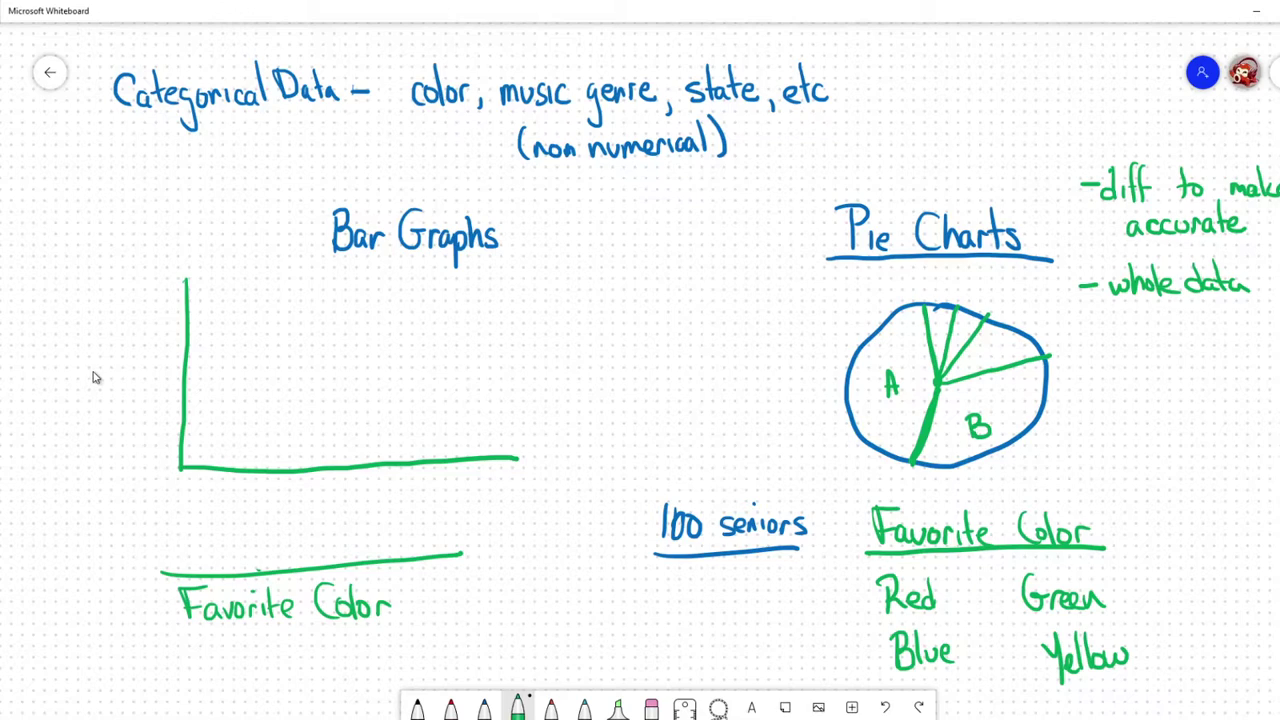
Label the vertical axis "counts (%)" and the horizontal axis "categories"
{"action": "mouse_move", "coordinate": [100, 360]}
{"action": "left_mouse_down"}
{"action": "mouse_move", "coordinate": [112, 372]}
{"action": "mouse_move", "coordinate": [150, 354]}
{"action": "left_mouse_up"}
{"action": "mouse_move", "coordinate": [100, 388]}
{"action": "left_mouse_down"}
{"action": "mouse_move", "coordinate": [96, 416]}
{"action": "mouse_move", "coordinate": [112, 402]}
{"action": "left_mouse_up"}
{"action": "mouse_move", "coordinate": [124, 386]}
{"action": "left_mouse_down"}
{"action": "mouse_move", "coordinate": [116, 428]}
{"action": "mouse_move", "coordinate": [149, 408]}
{"action": "left_mouse_up"}
{"action": "left_click_drag", "start_coordinate": [321, 491], "coordinate": [320, 505]}
{"action": "left_click_drag", "start_coordinate": [332, 492], "coordinate": [334, 506]}
{"action": "mouse_move", "coordinate": [340, 480]}
{"action": "left_mouse_down"}
{"action": "mouse_move", "coordinate": [340, 500]}
{"action": "mouse_move", "coordinate": [400, 505]}
{"action": "left_mouse_up"}
{"action": "left_click_drag", "start_coordinate": [404, 500], "coordinate": [414, 506]}
{"action": "left_click", "coordinate": [396, 484]}
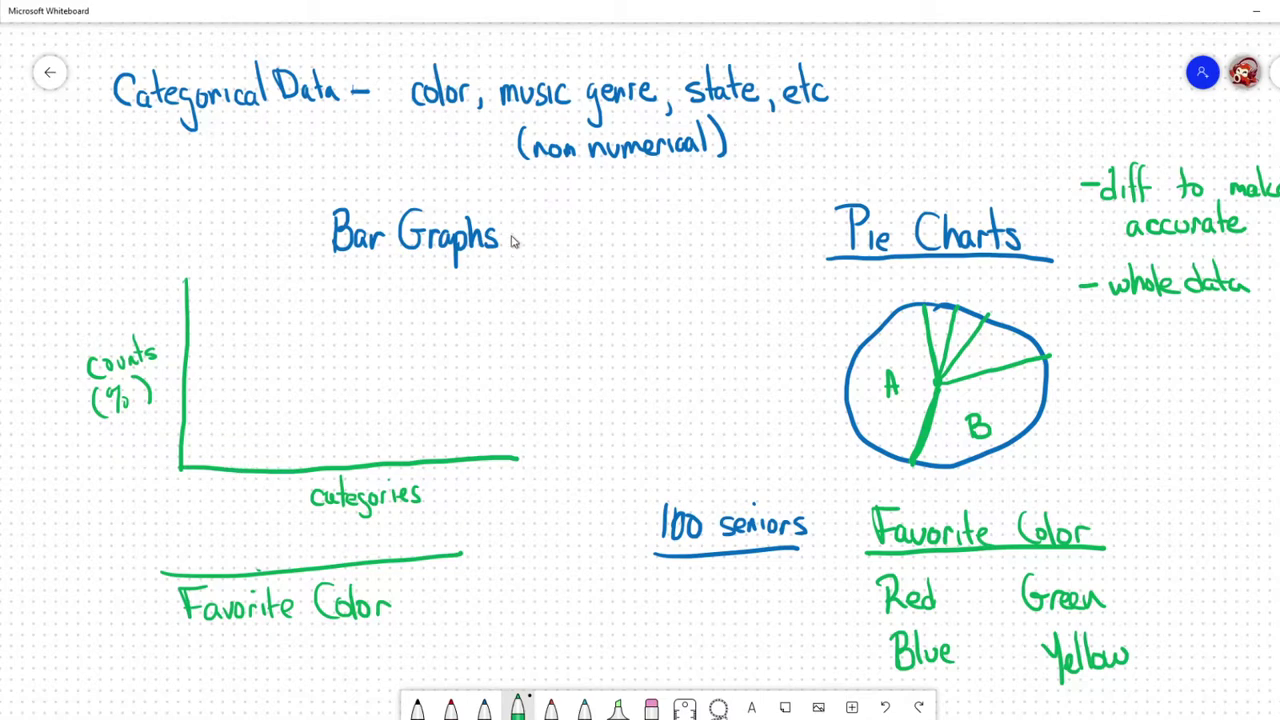
Write the notes "- widths of bars are the same" and "- bars dont touch" beside the Bar Graphs heading
{"action": "mouse_move", "coordinate": [507, 240]}
{"action": "left_mouse_down"}
{"action": "mouse_move", "coordinate": [590, 245]}
{"action": "mouse_move", "coordinate": [598, 215]}
{"action": "mouse_move", "coordinate": [631, 243]}
{"action": "mouse_move", "coordinate": [622, 256]}
{"action": "mouse_move", "coordinate": [686, 223]}
{"action": "mouse_move", "coordinate": [726, 256]}
{"action": "left_mouse_up"}
{"action": "mouse_move", "coordinate": [594, 274]}
{"action": "left_mouse_down"}
{"action": "mouse_move", "coordinate": [588, 285]}
{"action": "mouse_move", "coordinate": [605, 274]}
{"action": "mouse_move", "coordinate": [765, 285]}
{"action": "left_mouse_up"}
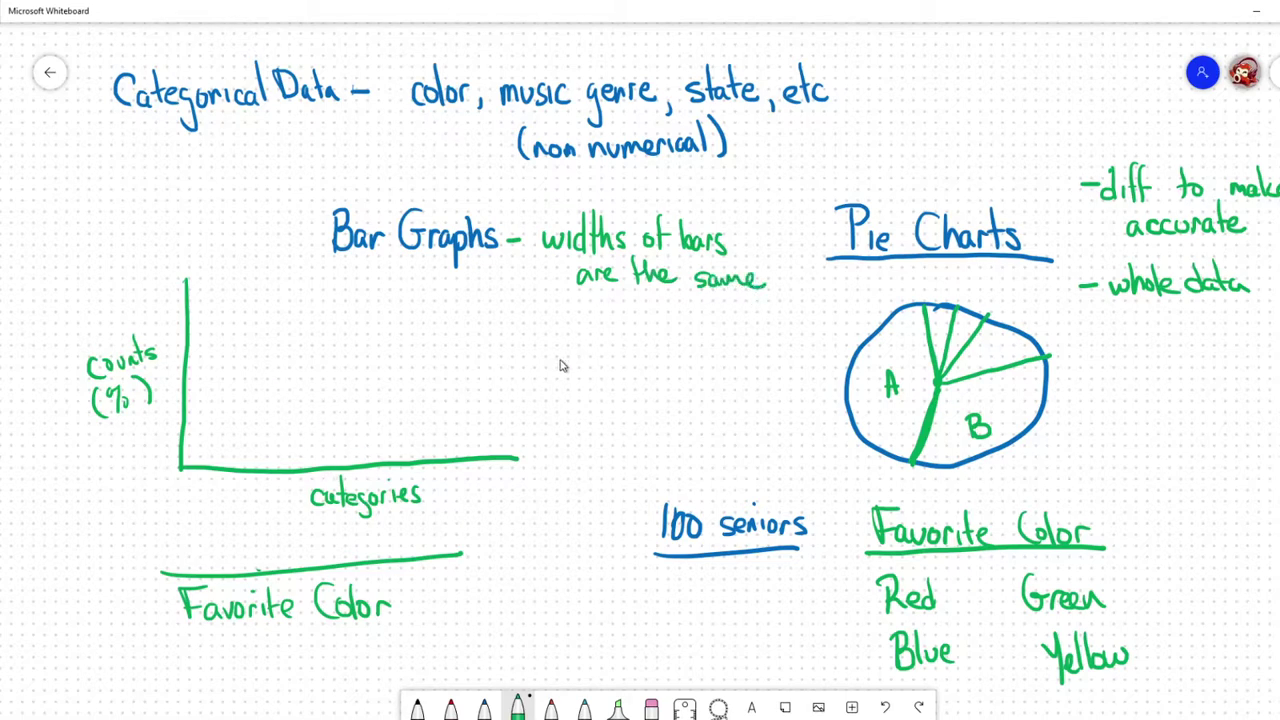
{"action": "mouse_move", "coordinate": [518, 333]}
{"action": "left_mouse_down"}
{"action": "mouse_move", "coordinate": [617, 345]}
{"action": "mouse_move", "coordinate": [660, 338]}
{"action": "mouse_move", "coordinate": [672, 318]}
{"action": "mouse_move", "coordinate": [730, 345]}
{"action": "mouse_move", "coordinate": [765, 340]}
{"action": "left_mouse_up"}
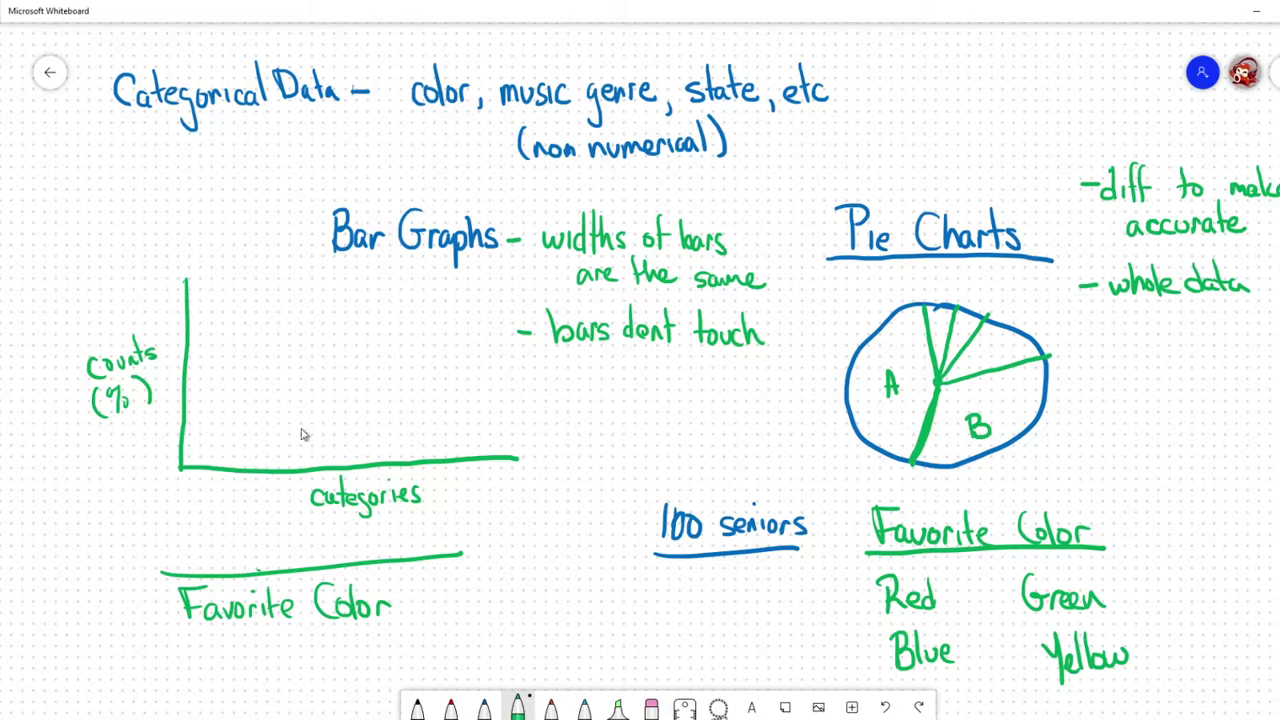
Draw four separate narrow bars of differing heights on the bar graph's horizontal axis
{"action": "mouse_move", "coordinate": [222, 466]}
{"action": "left_mouse_down"}
{"action": "mouse_move", "coordinate": [222, 400]}
{"action": "mouse_move", "coordinate": [241, 393]}
{"action": "mouse_move", "coordinate": [242, 466]}
{"action": "left_mouse_up"}
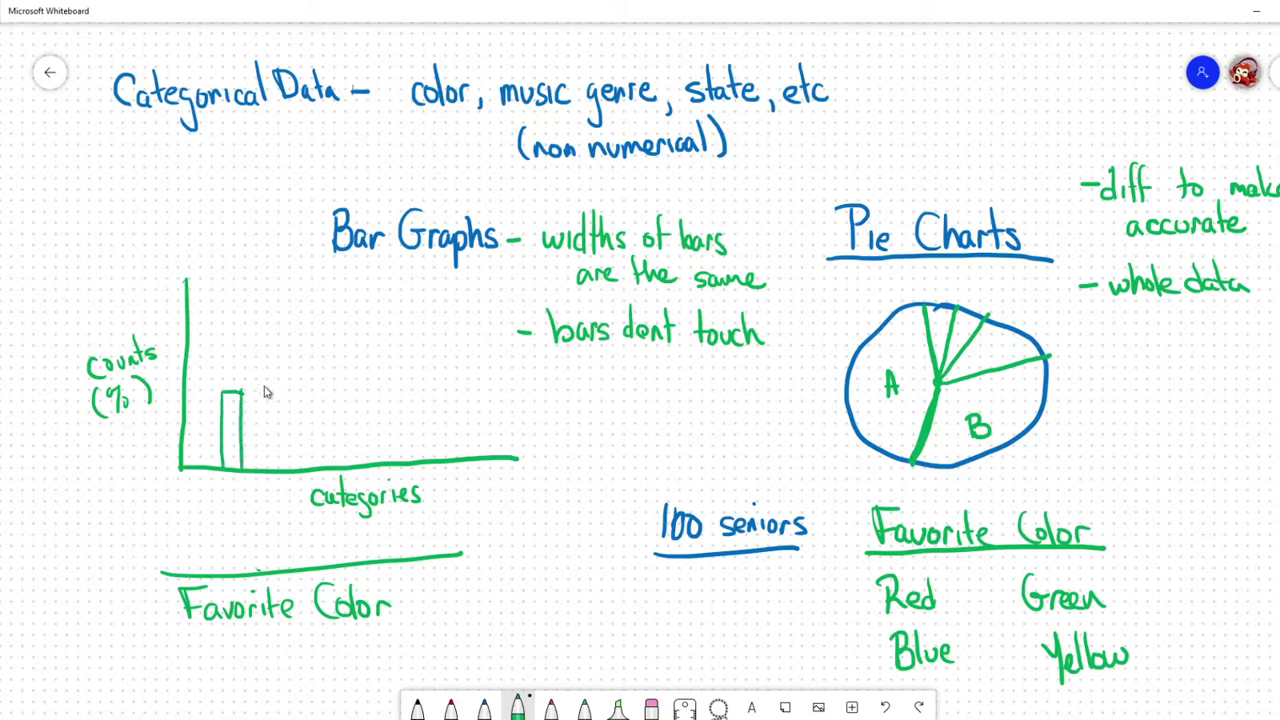
{"action": "left_click_drag", "start_coordinate": [268, 334], "coordinate": [266, 478]}
{"action": "mouse_move", "coordinate": [268, 337]}
{"action": "left_mouse_down"}
{"action": "mouse_move", "coordinate": [288, 338]}
{"action": "mouse_move", "coordinate": [287, 466]}
{"action": "left_mouse_up"}
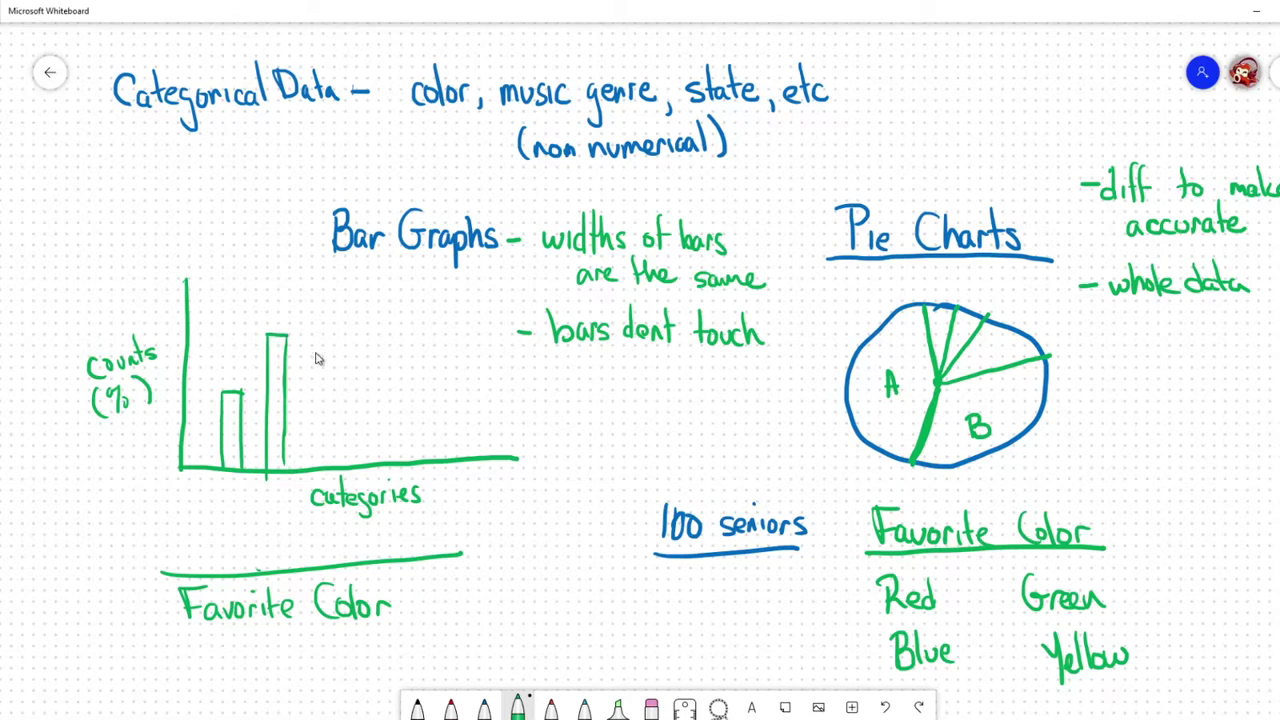
{"action": "left_click_drag", "start_coordinate": [317, 321], "coordinate": [316, 462]}
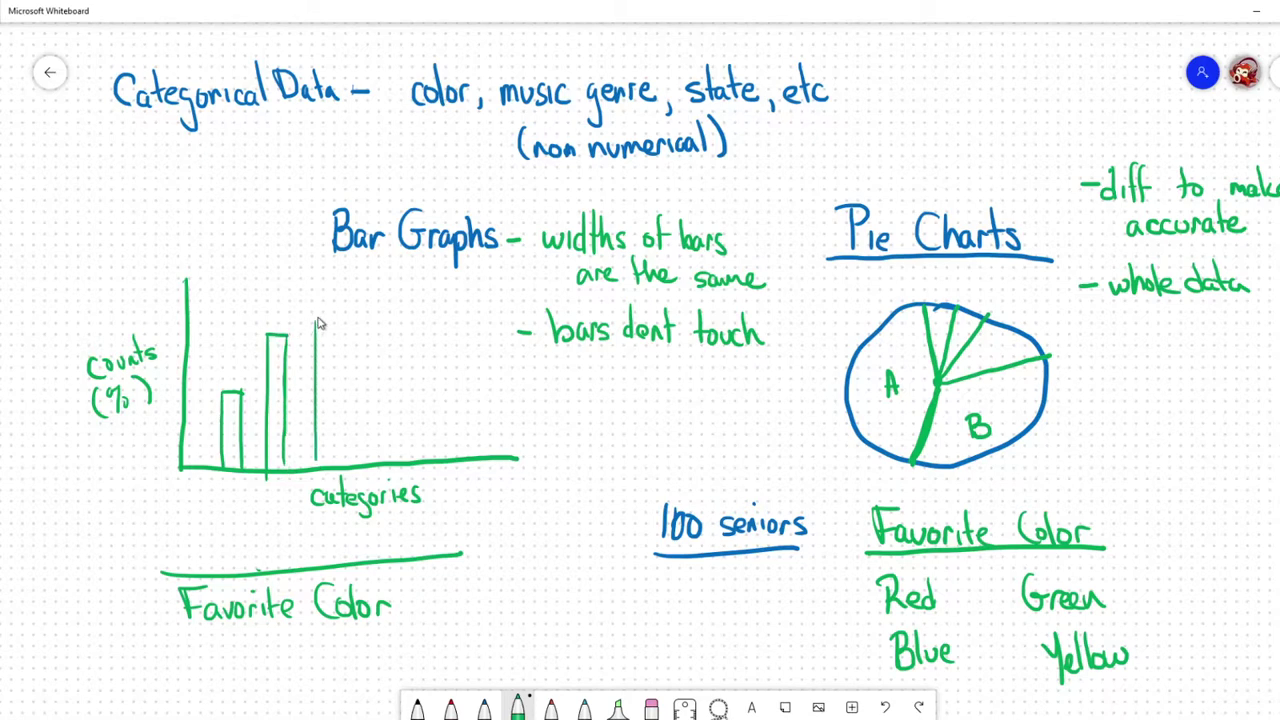
{"action": "mouse_move", "coordinate": [317, 321]}
{"action": "left_mouse_down"}
{"action": "mouse_move", "coordinate": [333, 322]}
{"action": "mouse_move", "coordinate": [331, 464]}
{"action": "left_mouse_up"}
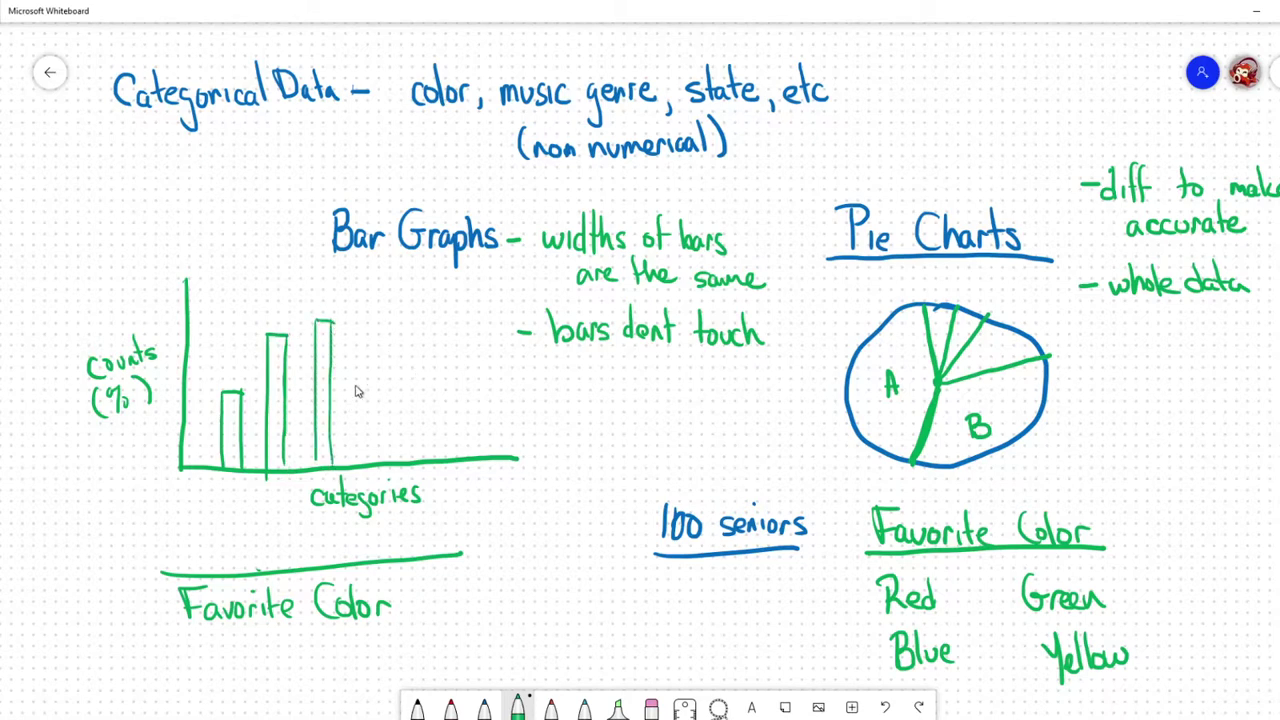
{"action": "left_click_drag", "start_coordinate": [357, 376], "coordinate": [356, 466]}
{"action": "mouse_move", "coordinate": [356, 375]}
{"action": "left_mouse_down"}
{"action": "mouse_move", "coordinate": [378, 376]}
{"action": "mouse_move", "coordinate": [376, 464]}
{"action": "left_mouse_up"}
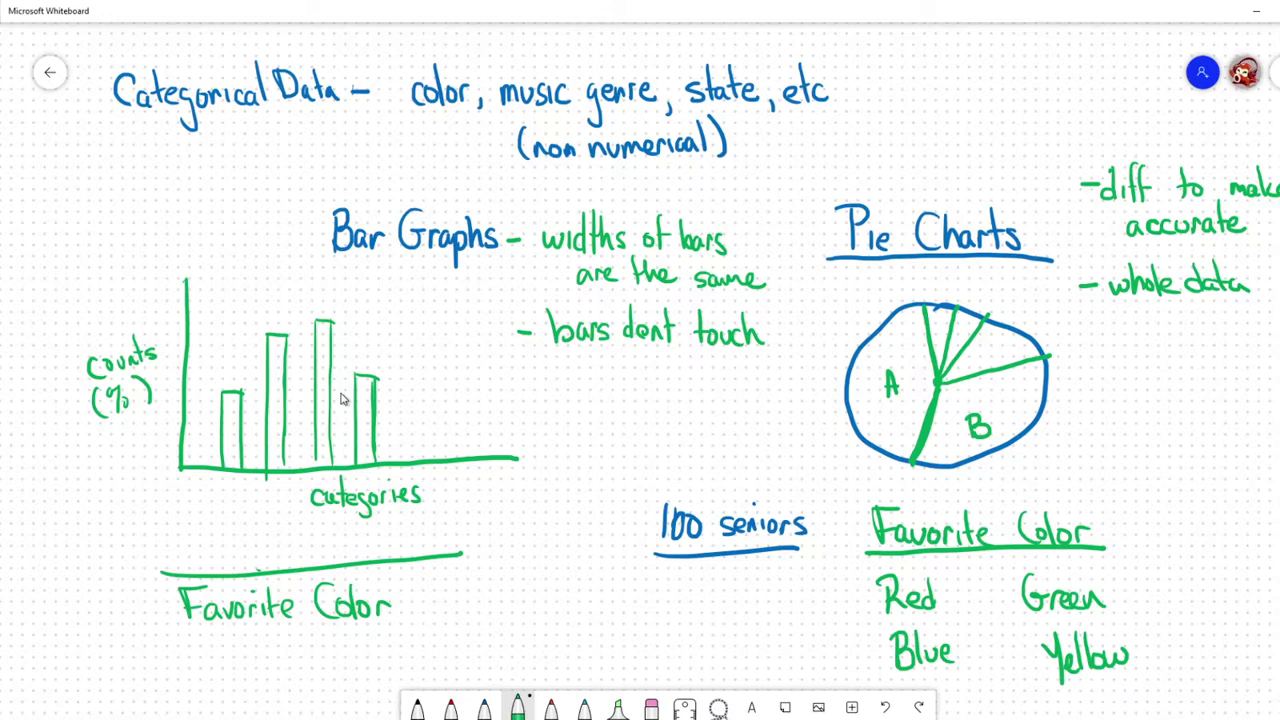
Label the four bars red, blue, green and yellow in order
{"action": "mouse_move", "coordinate": [213, 488]}
{"action": "left_mouse_down"}
{"action": "mouse_move", "coordinate": [213, 508]}
{"action": "mouse_move", "coordinate": [224, 490]}
{"action": "mouse_move", "coordinate": [231, 505]}
{"action": "mouse_move", "coordinate": [308, 506]}
{"action": "left_mouse_up"}
{"action": "mouse_move", "coordinate": [318, 288]}
{"action": "left_mouse_down"}
{"action": "mouse_move", "coordinate": [310, 320]}
{"action": "mouse_move", "coordinate": [332, 290]}
{"action": "mouse_move", "coordinate": [348, 297]}
{"action": "left_mouse_up"}
{"action": "left_click_drag", "start_coordinate": [350, 298], "coordinate": [358, 292]}
{"action": "mouse_move", "coordinate": [386, 366]}
{"action": "left_mouse_down"}
{"action": "mouse_move", "coordinate": [391, 377]}
{"action": "mouse_move", "coordinate": [381, 370]}
{"action": "left_mouse_up"}
{"action": "mouse_move", "coordinate": [392, 356]}
{"action": "left_mouse_down"}
{"action": "mouse_move", "coordinate": [385, 390]}
{"action": "mouse_move", "coordinate": [405, 376]}
{"action": "left_mouse_up"}
{"action": "mouse_move", "coordinate": [411, 352]}
{"action": "left_mouse_down"}
{"action": "mouse_move", "coordinate": [412, 376]}
{"action": "mouse_move", "coordinate": [438, 366]}
{"action": "left_mouse_up"}
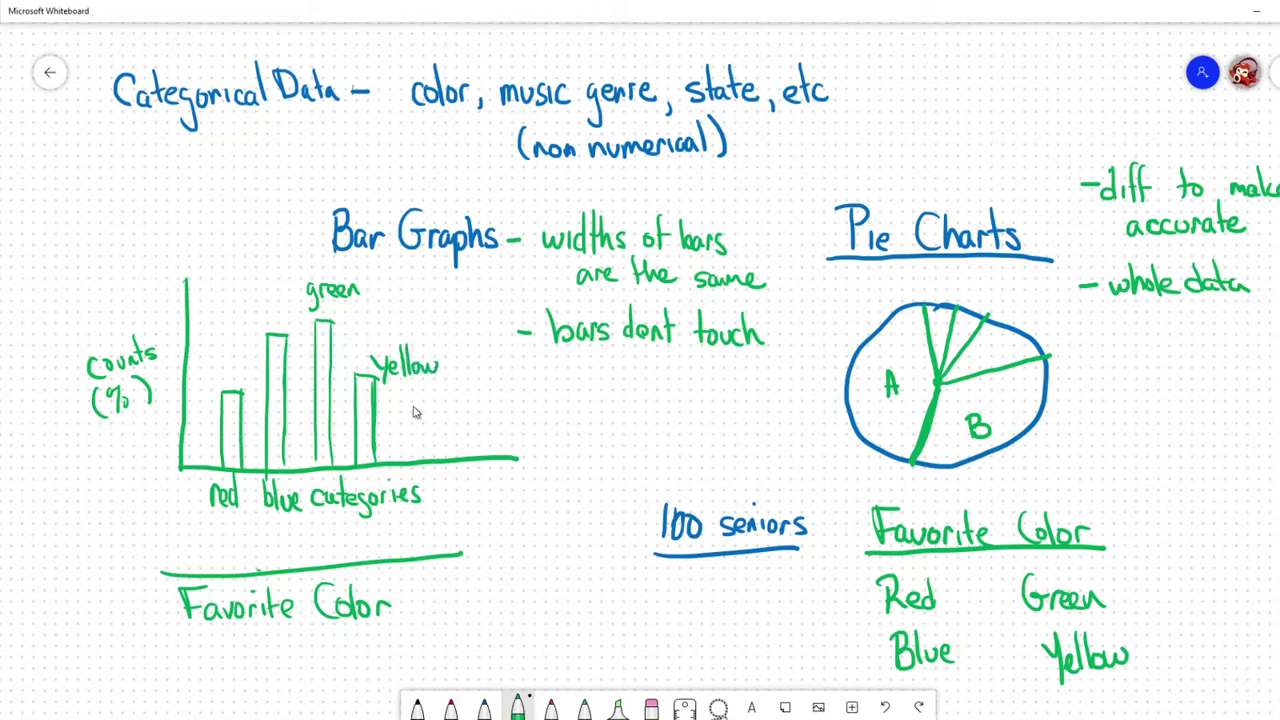
Add a row of dots after the yellow bar to indicate that further categories continue
{"action": "left_click", "coordinate": [428, 428]}
{"action": "left_click", "coordinate": [466, 428]}
{"action": "left_click", "coordinate": [494, 427]}
{"action": "left_click", "coordinate": [521, 425]}
{"action": "left_click", "coordinate": [531, 429]}
Redraw the red bar wider toward the vertical axis, mark its height on that axis, and underline "categories"
{"action": "mouse_move", "coordinate": [226, 394]}
{"action": "left_mouse_down"}
{"action": "mouse_move", "coordinate": [194, 393]}
{"action": "mouse_move", "coordinate": [194, 466]}
{"action": "mouse_move", "coordinate": [220, 412]}
{"action": "mouse_move", "coordinate": [220, 446]}
{"action": "mouse_move", "coordinate": [222, 432]}
{"action": "left_mouse_up"}
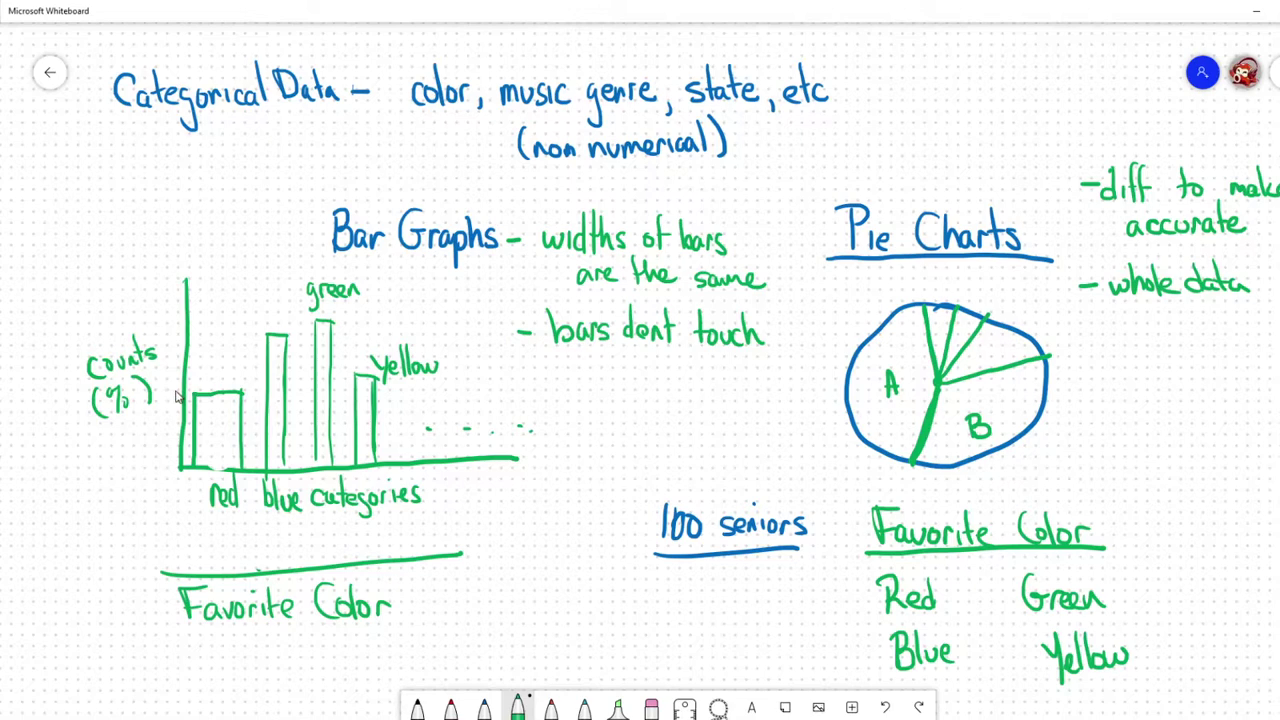
{"action": "left_click_drag", "start_coordinate": [166, 396], "coordinate": [175, 397]}
{"action": "left_click_drag", "start_coordinate": [318, 521], "coordinate": [418, 534]}
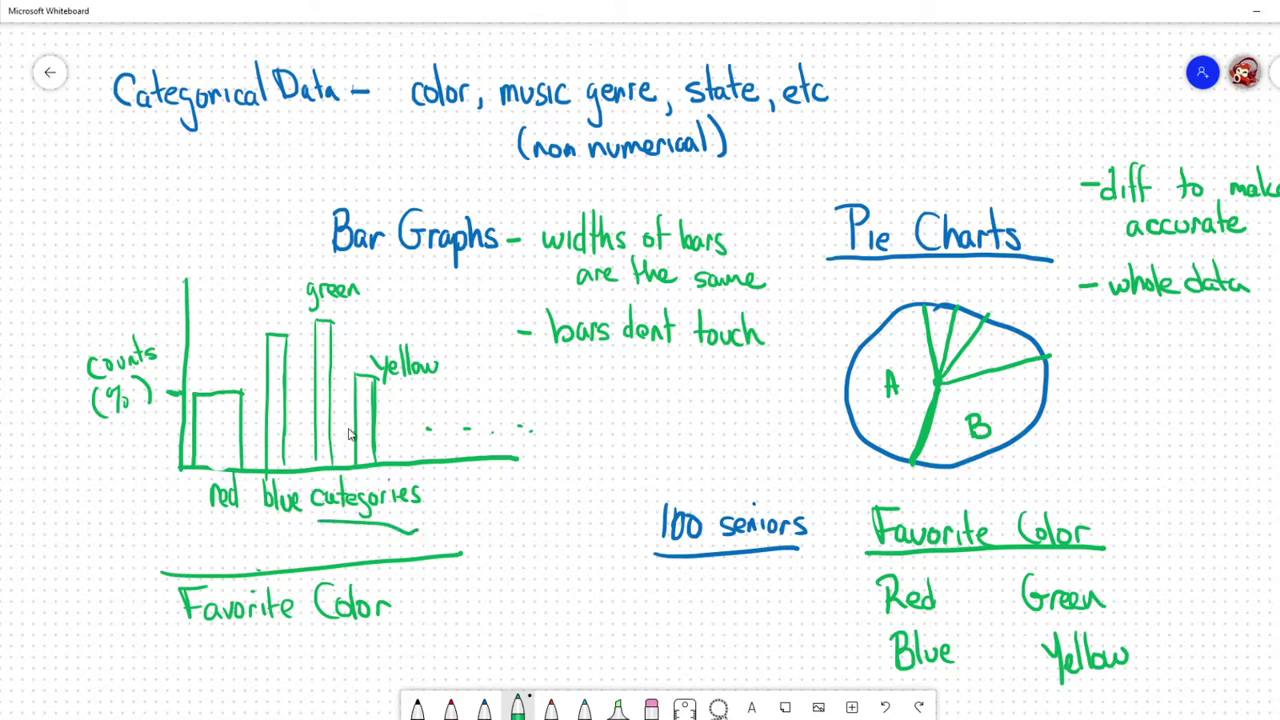